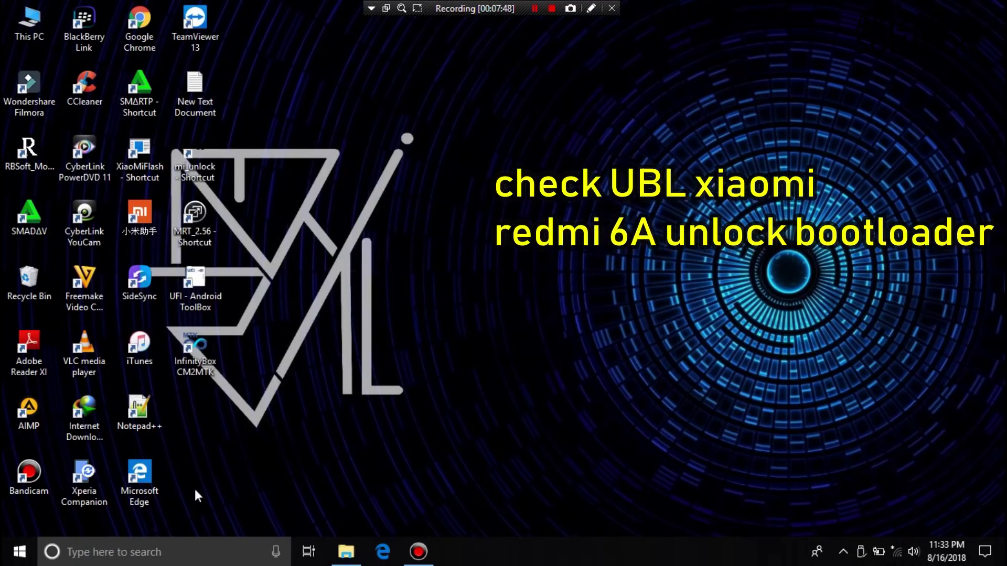
Step: Find and launch Minimal ADB and Fastboot, and reposition its command window on the desktop
{"action": "left_click", "coordinate": [20, 552]}
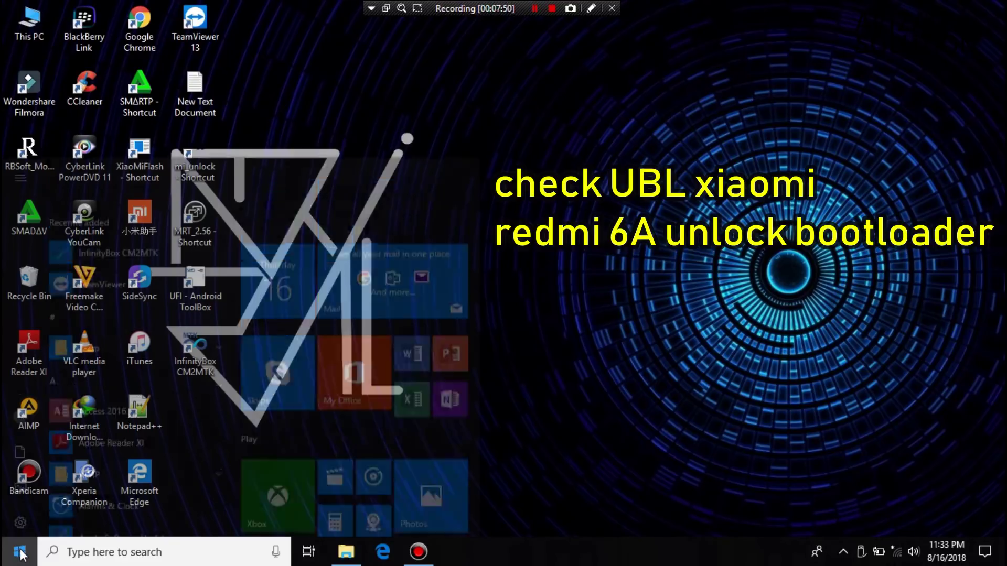
{"action": "type", "text": "adb"}
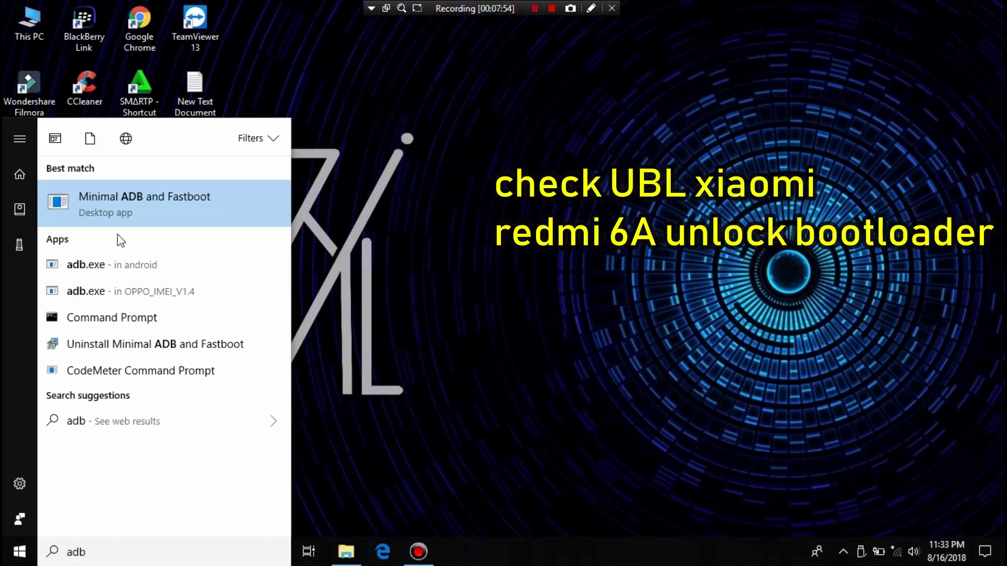
{"action": "left_click", "coordinate": [129, 212]}
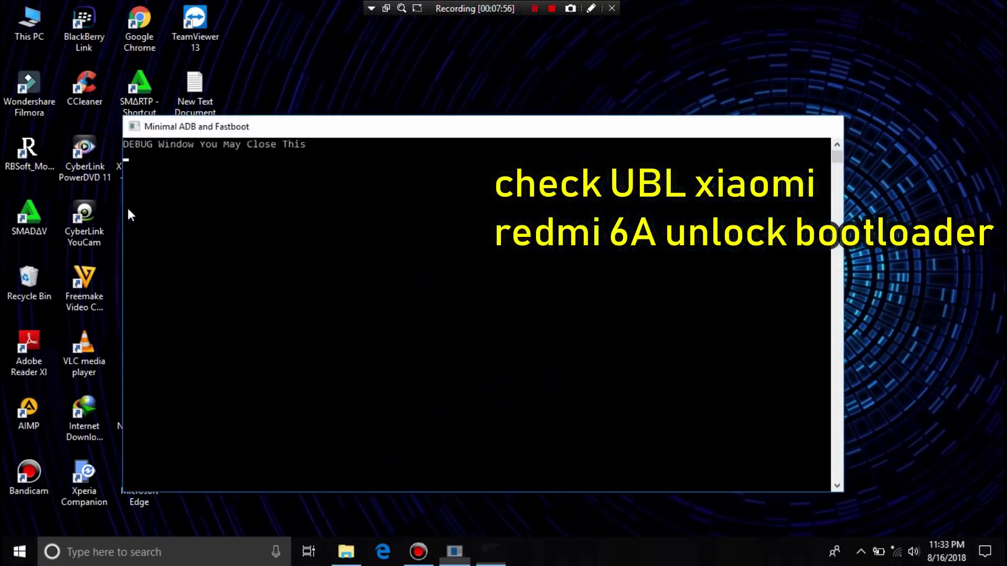
{"action": "left_click_drag", "start_coordinate": [366, 30], "coordinate": [358, 127]}
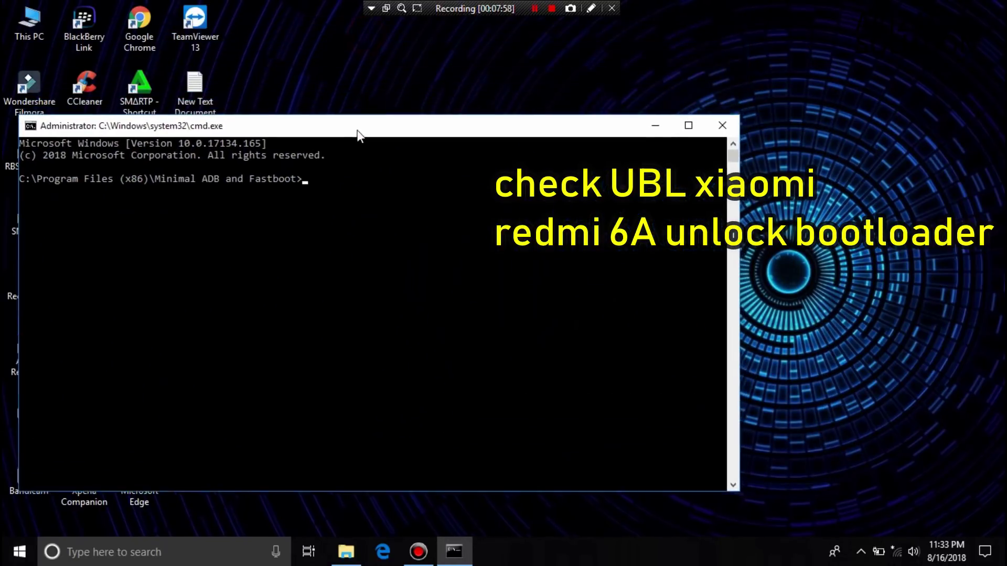
Step: List the connected phone with the command "fastboot devices"
{"action": "type", "text": "fastb"}
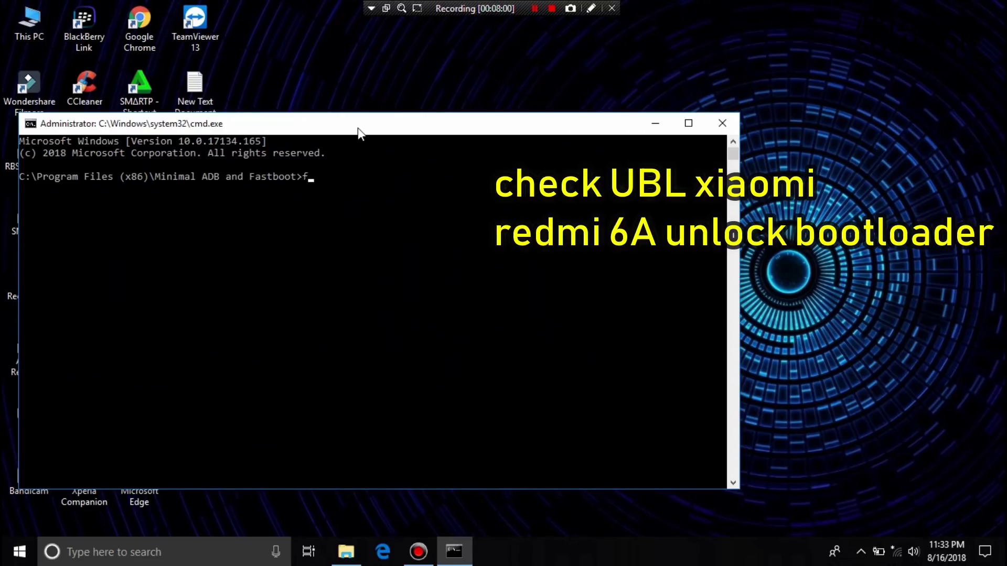
{"action": "type", "text": "oot devices"}
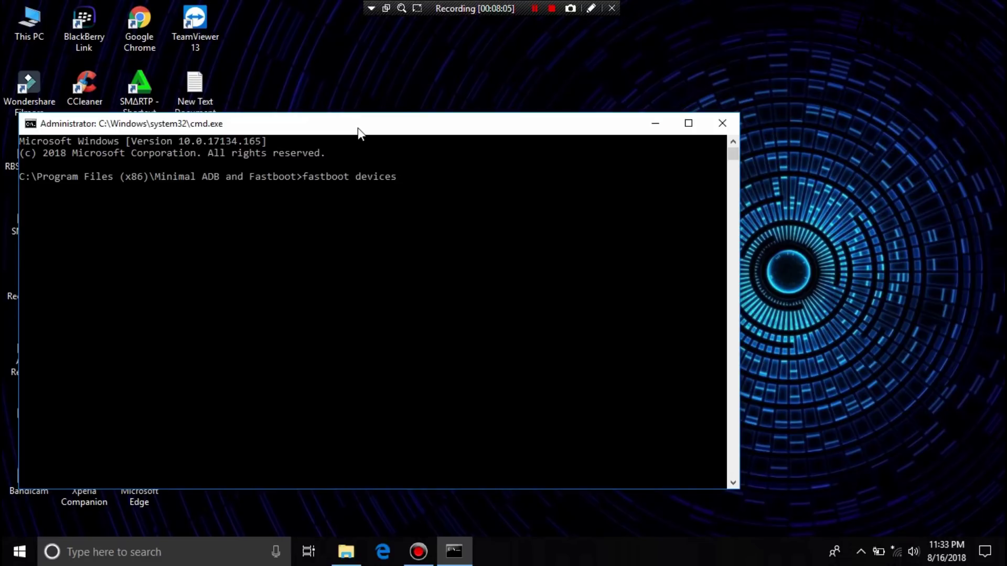
{"action": "key", "text": "Return"}
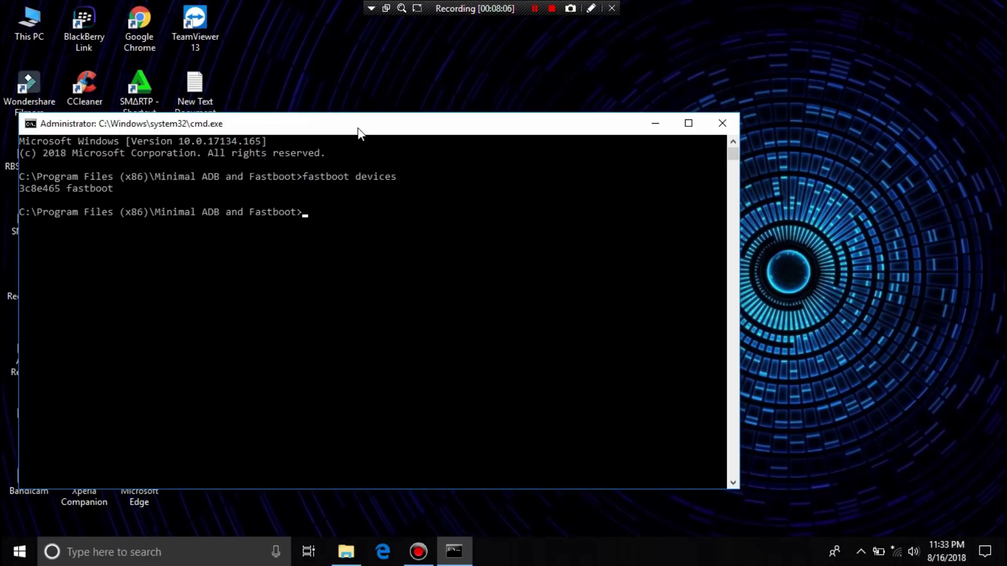
Step: Run "fastboot oem device-info", check the "Device unlocked" line, and close the command window
{"action": "type", "text": "fastboot oem dev"}
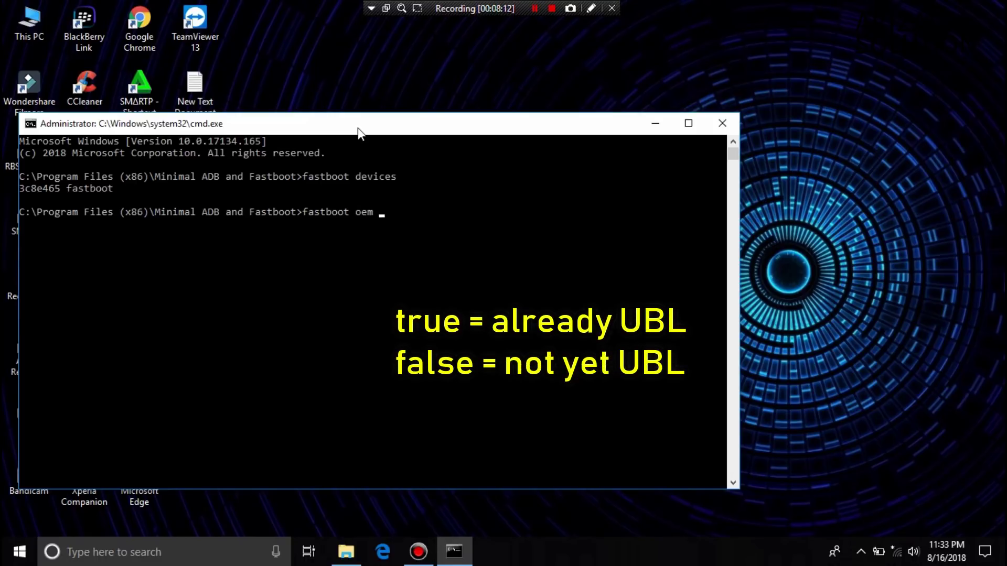
{"action": "type", "text": "ice-info"}
{"action": "key", "text": "Return"}
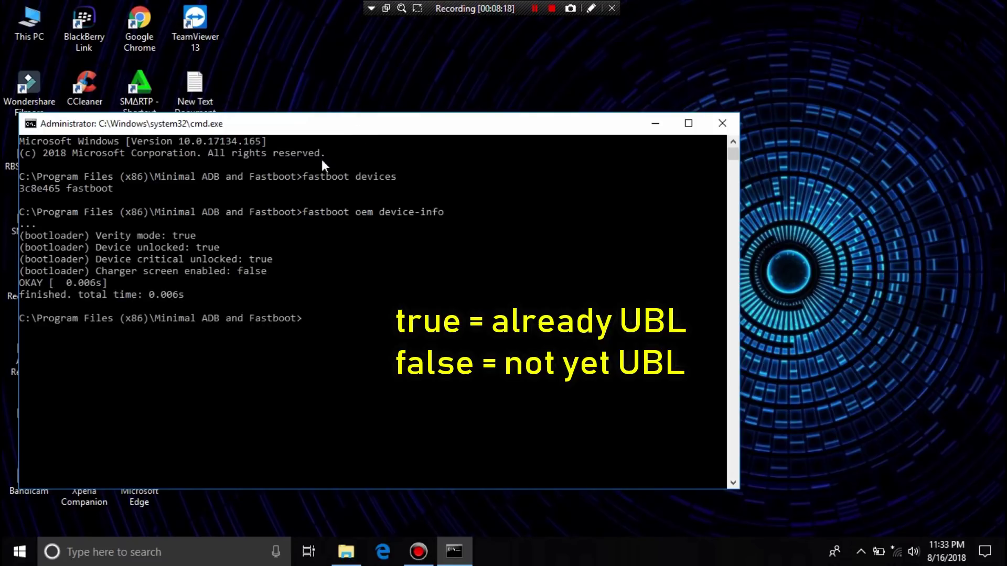
{"action": "left_click_drag", "start_coordinate": [223, 246], "coordinate": [48, 247]}
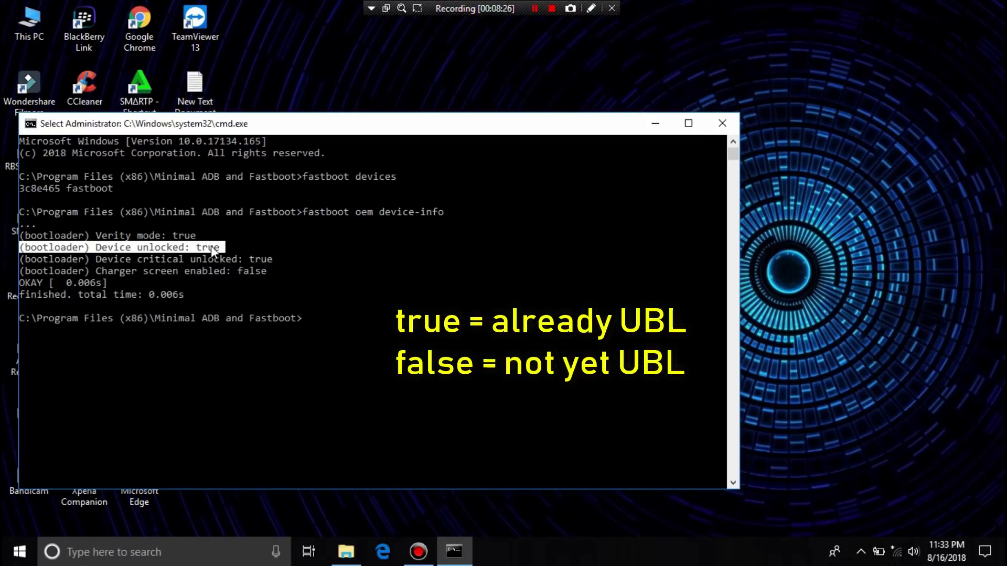
{"action": "left_click", "coordinate": [721, 125]}
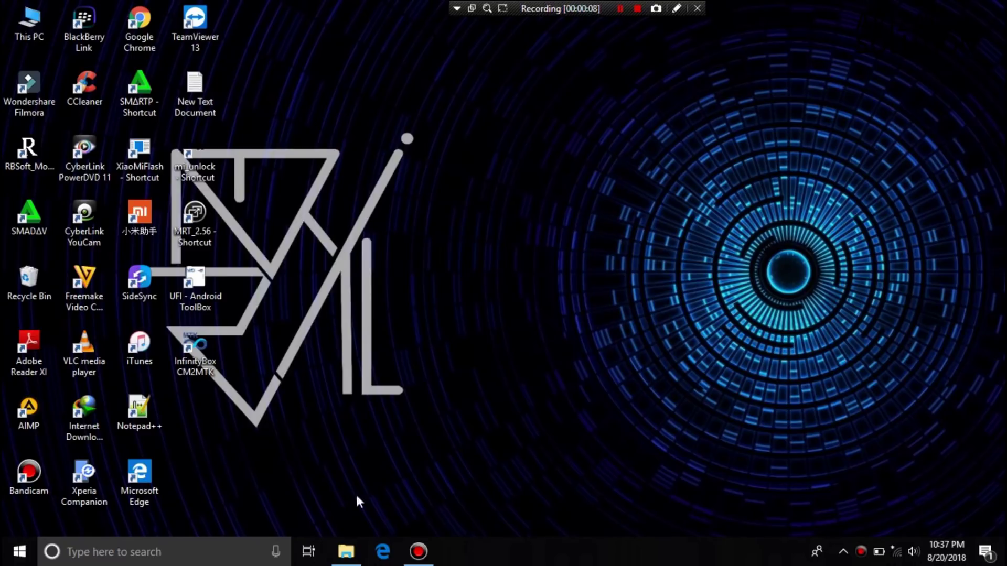
Step: Extract the SP_Flash_Tool_v5.1728_Win ZIP archive in the REDMI_6A folder to C:\REDMI_6A\SP_Flash_Tool_v5.1728_Win
{"action": "left_click", "coordinate": [345, 551]}
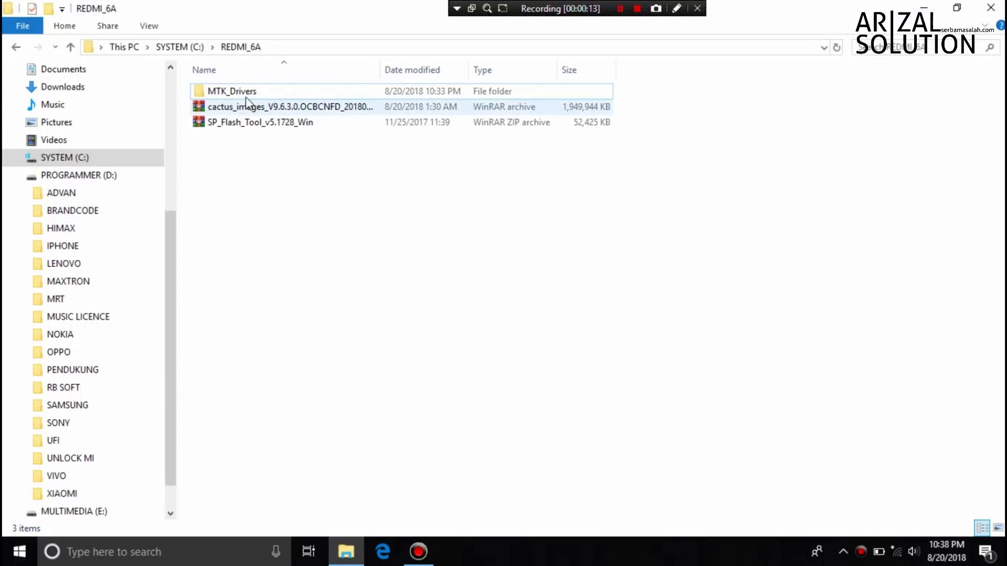
{"action": "right_click", "coordinate": [243, 129]}
{"action": "left_click", "coordinate": [289, 168]}
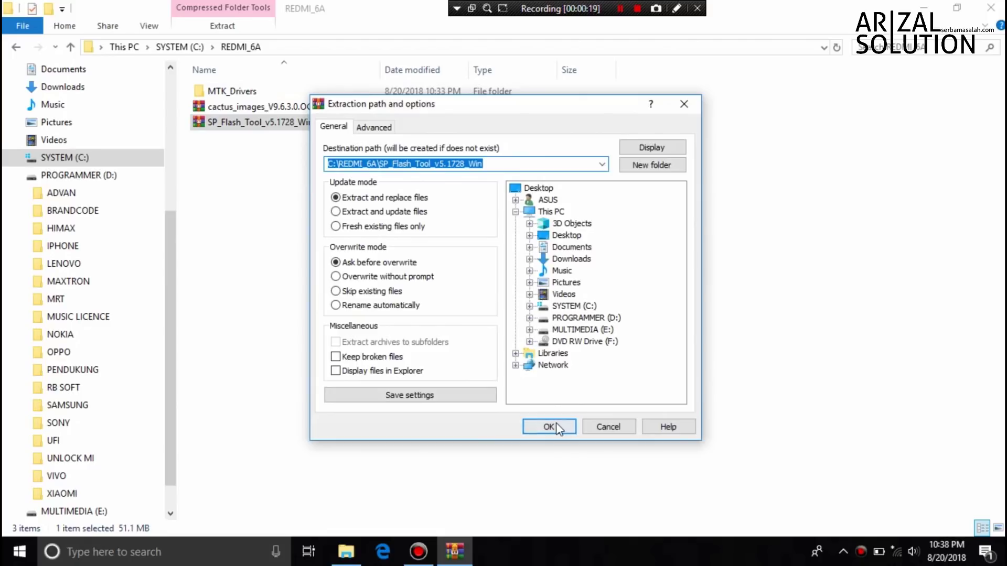
{"action": "left_click", "coordinate": [552, 426]}
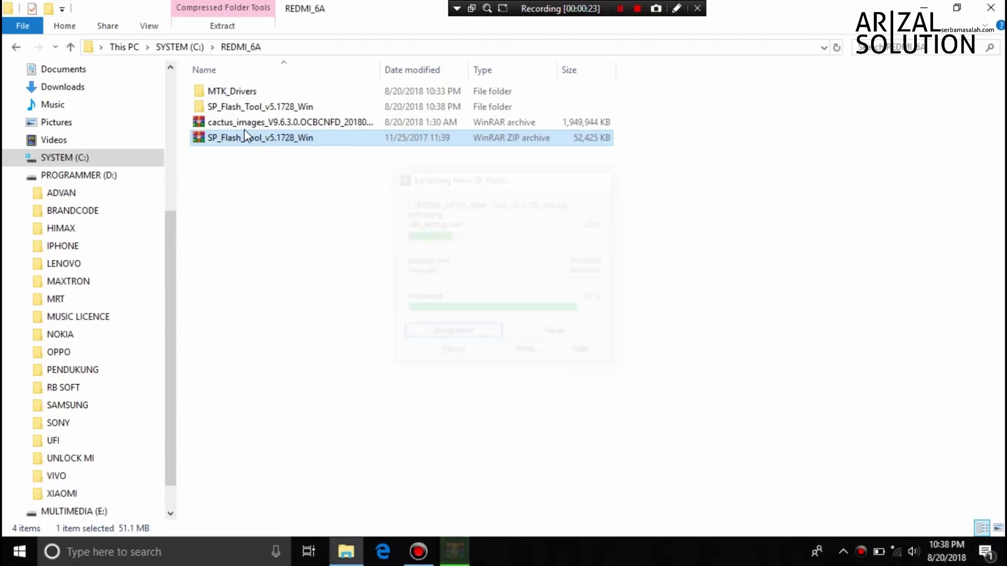
Step: Extract the cactus_images_V9.6.3.0.OCBCNFD firmware archive into its own folder, keeping the default extraction options
{"action": "left_click", "coordinate": [237, 121]}
{"action": "right_click", "coordinate": [239, 122]}
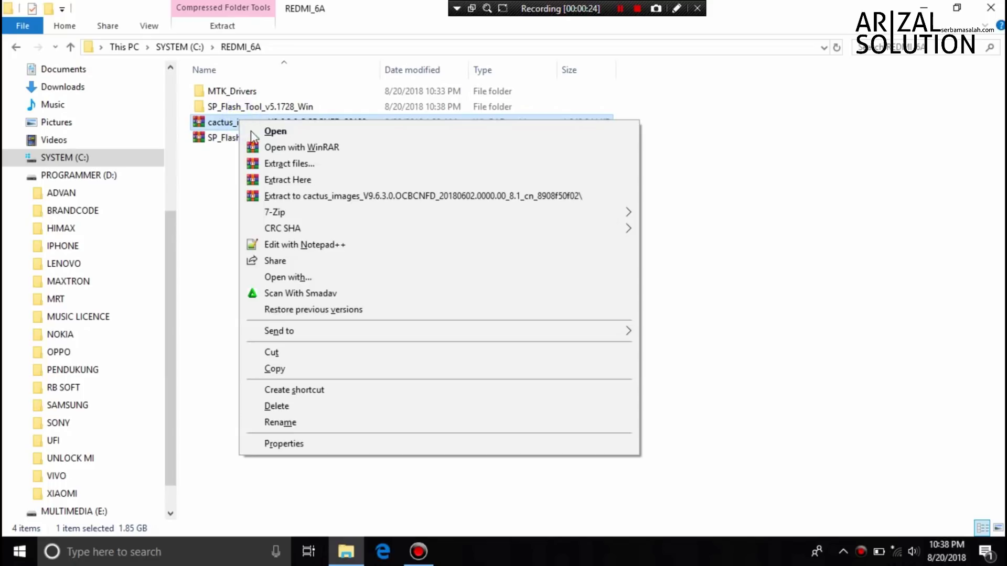
{"action": "left_click", "coordinate": [283, 164]}
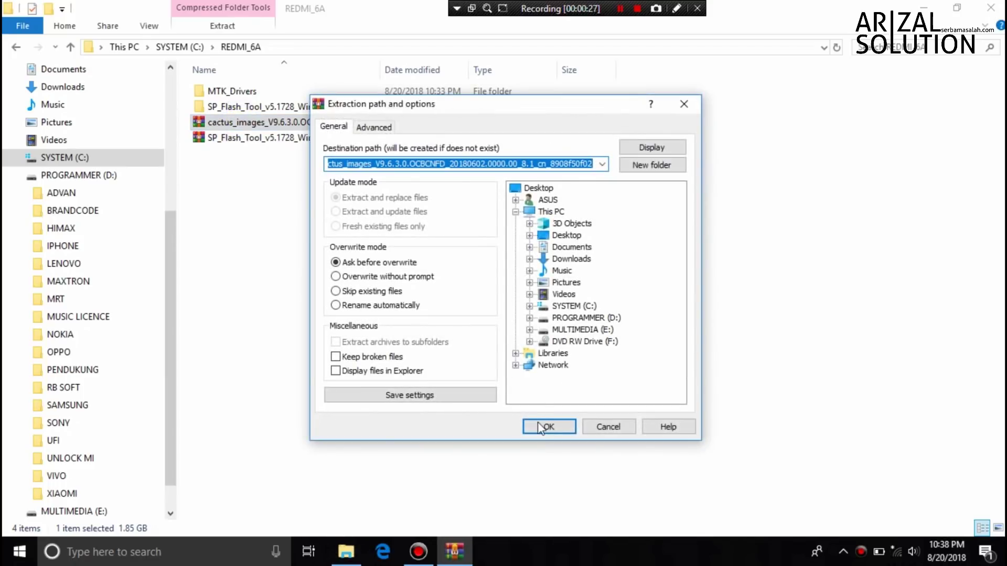
{"action": "left_click", "coordinate": [540, 426]}
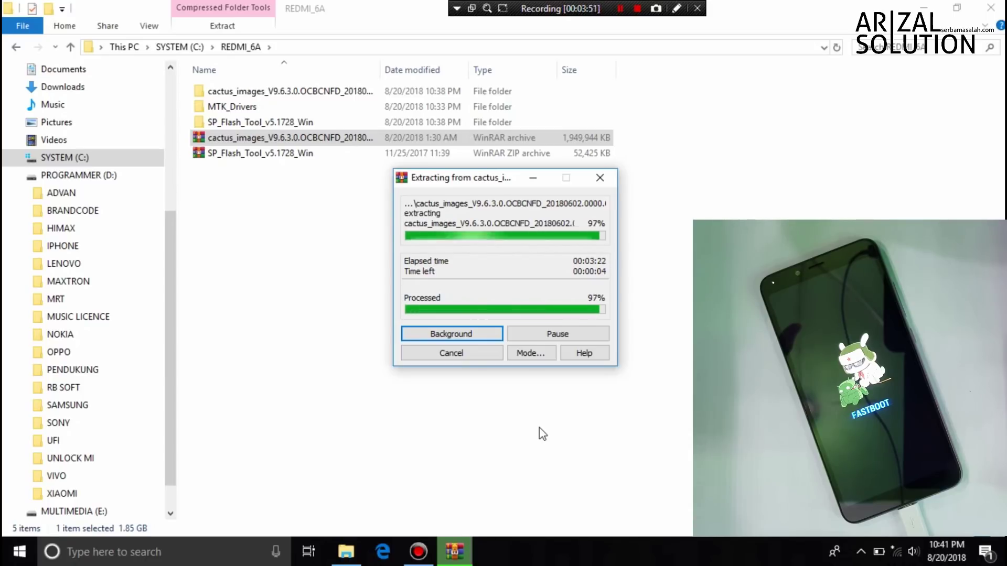
Step: Open the inner cactus_images file from the extracted firmware folder in 7-Zip and extract its contents to the default path
{"action": "double_click", "coordinate": [246, 93]}
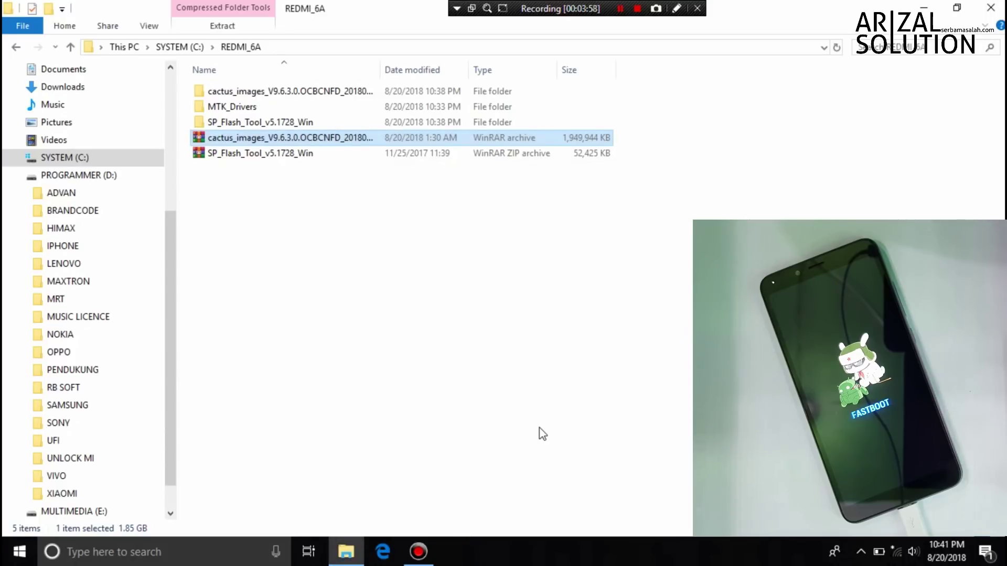
{"action": "left_click", "coordinate": [272, 93]}
{"action": "double_click", "coordinate": [272, 93]}
{"action": "left_click", "coordinate": [242, 92]}
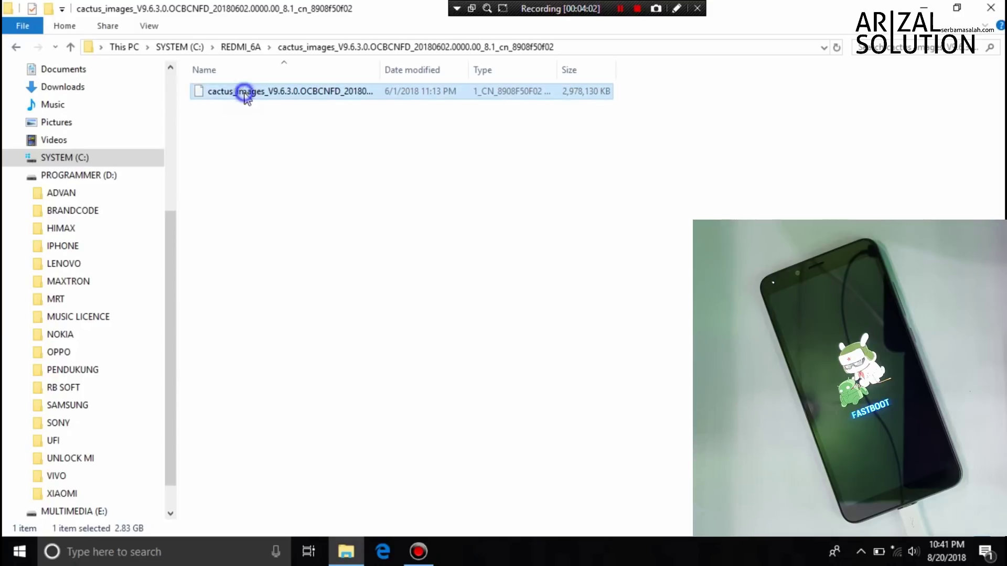
{"action": "right_click", "coordinate": [245, 93]}
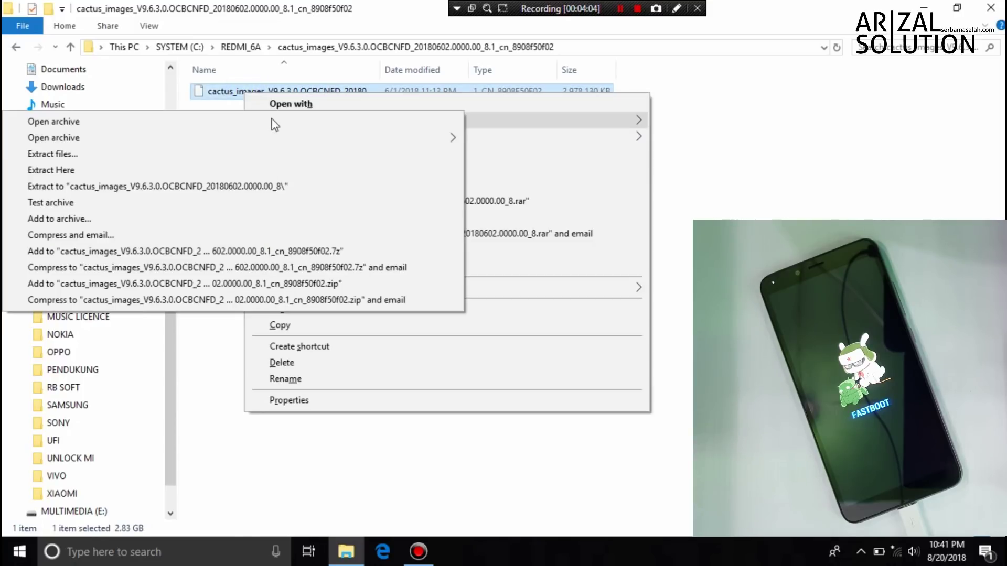
{"action": "left_click", "coordinate": [229, 121]}
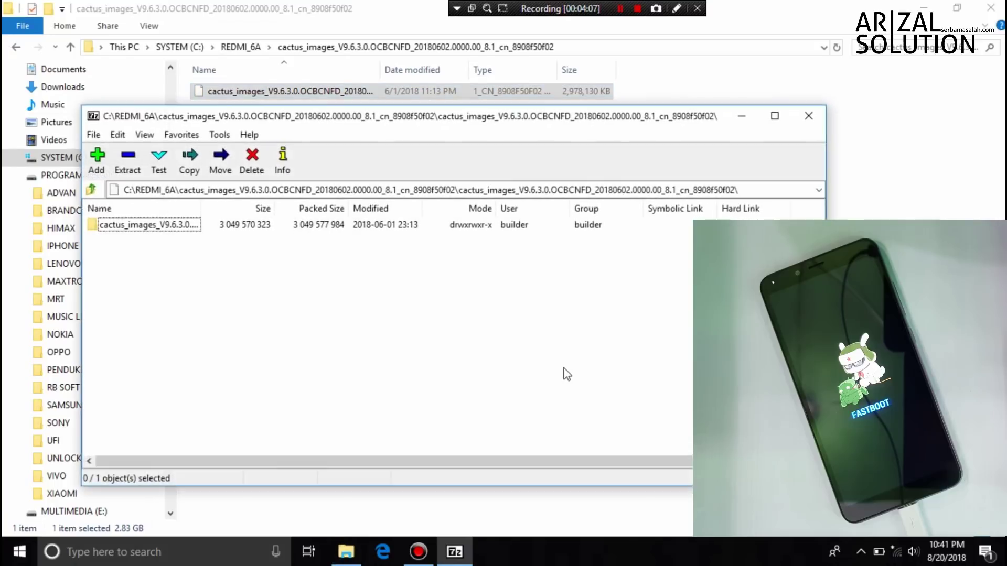
{"action": "left_click", "coordinate": [128, 160]}
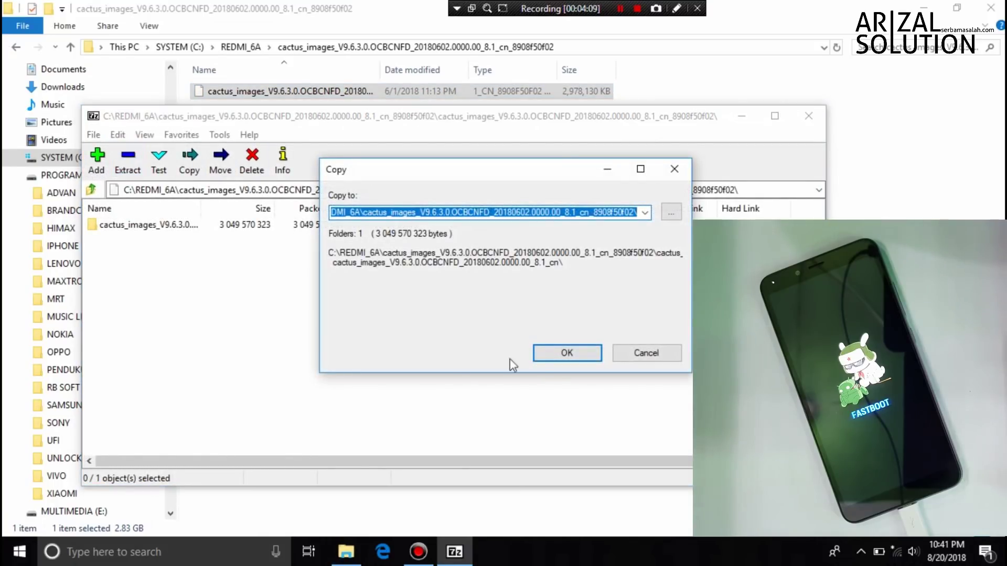
{"action": "left_click", "coordinate": [566, 353]}
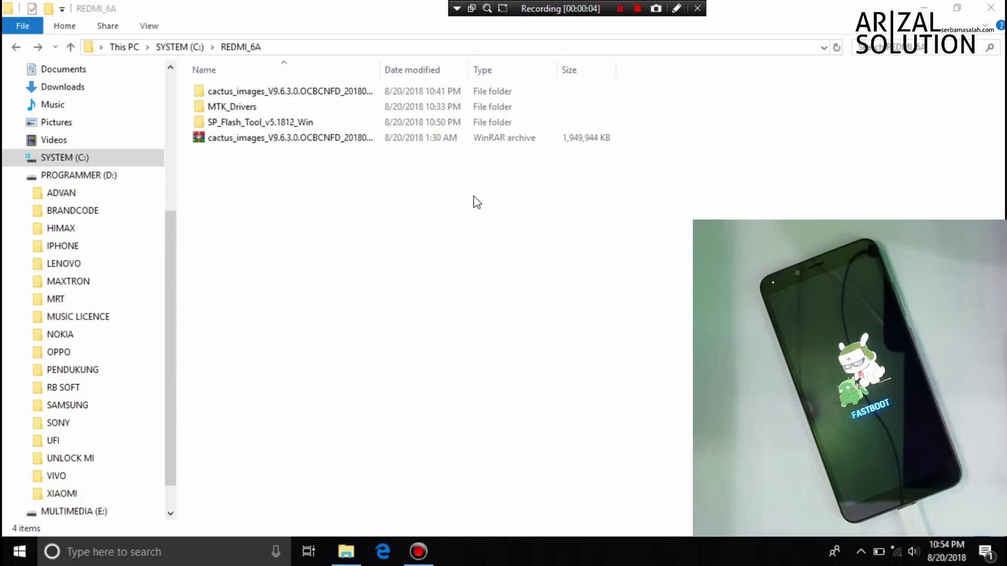
Step: Delete the SP_Flash_Tool_v5.1812_Win folder from REDMI_6A
{"action": "left_click", "coordinate": [263, 124]}
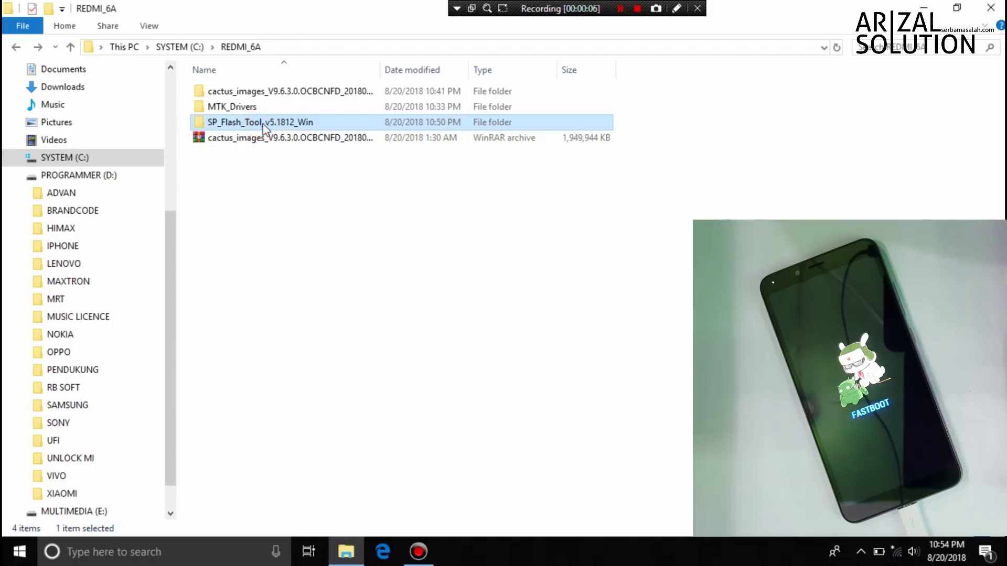
{"action": "key", "text": "Delete"}
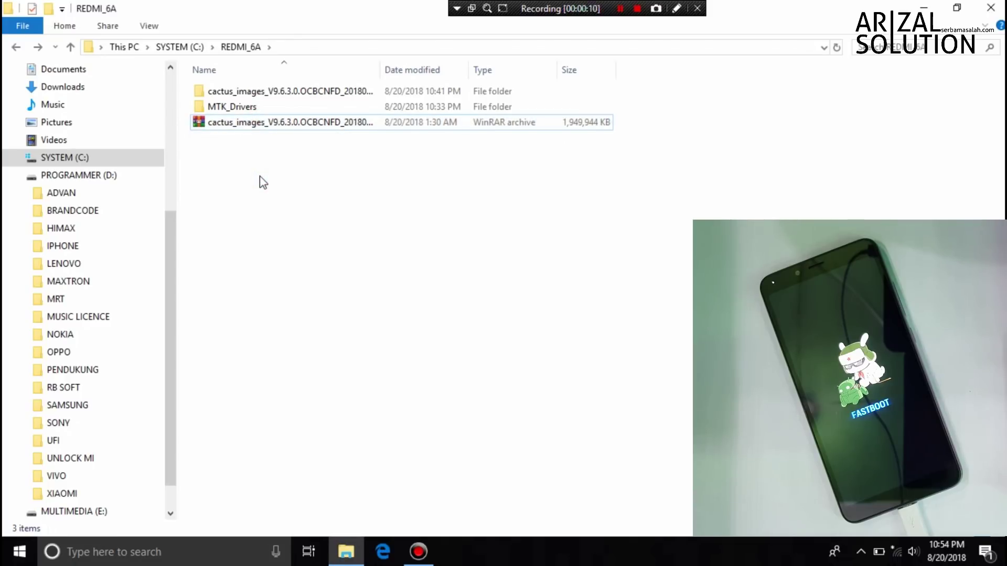
Step: Copy the MiFlash2017-7-20-0 folder from the root of SYSTEM (C:) into the REDMI_6A folder
{"action": "left_click", "coordinate": [17, 48]}
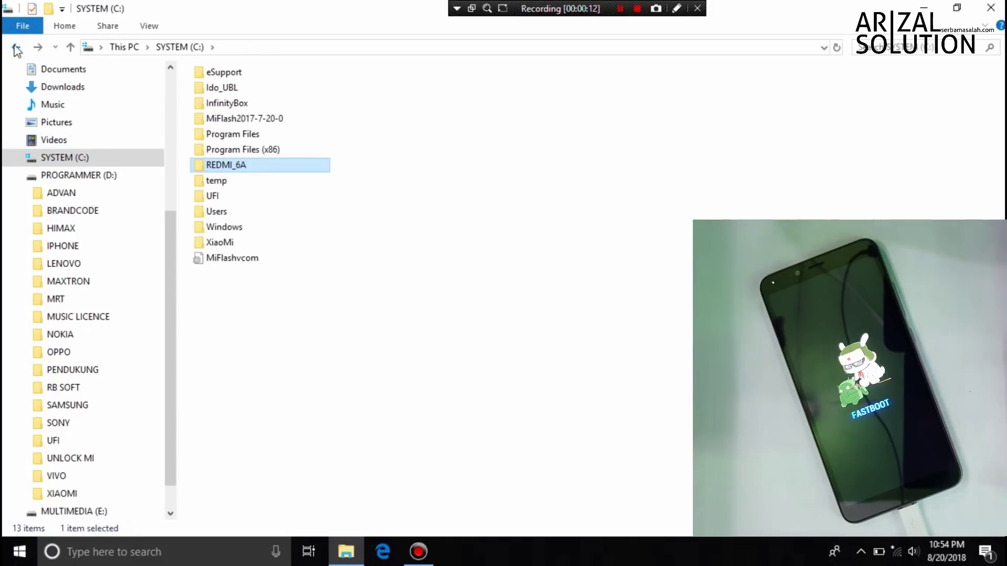
{"action": "left_click", "coordinate": [239, 118]}
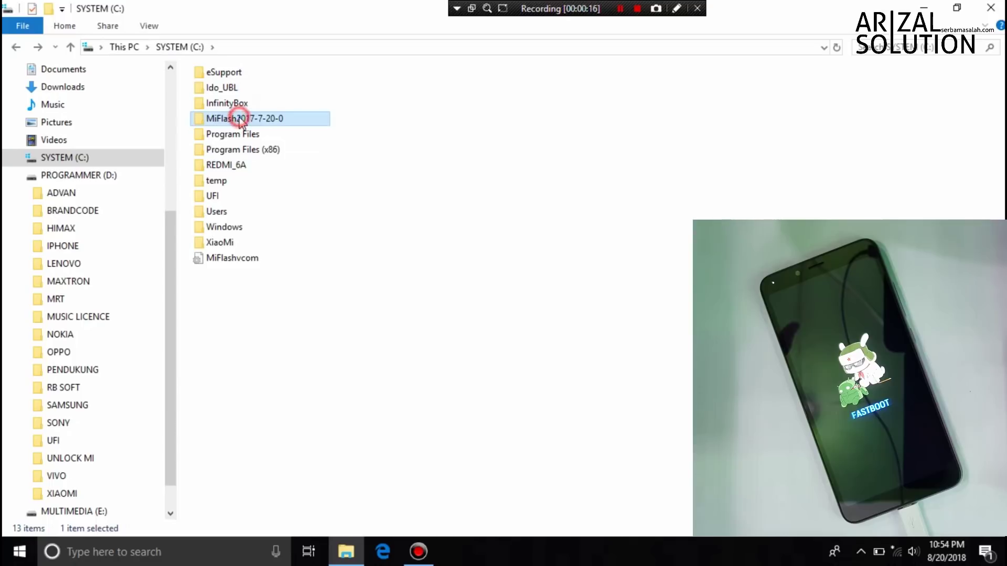
{"action": "right_click", "coordinate": [240, 116]}
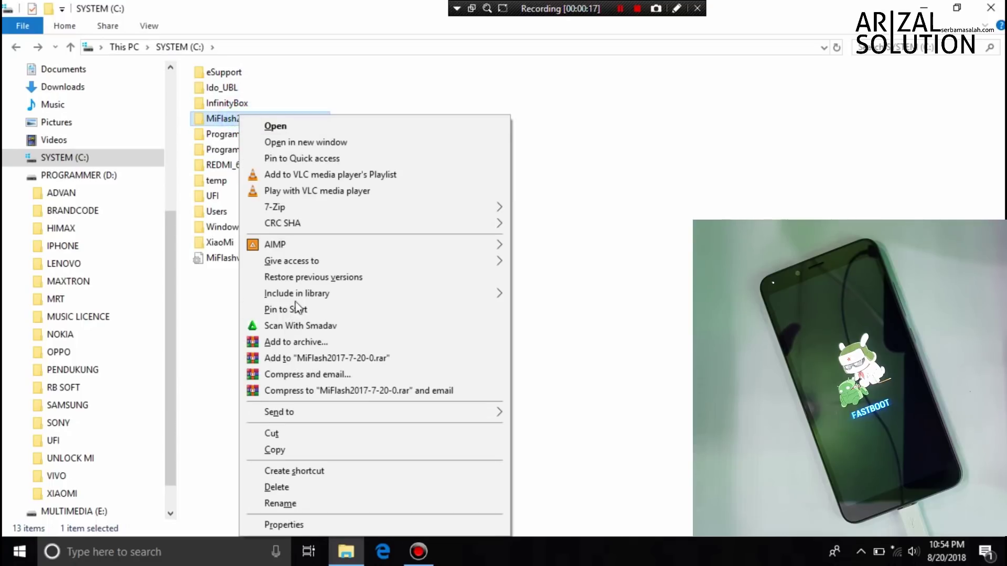
{"action": "left_click", "coordinate": [302, 451]}
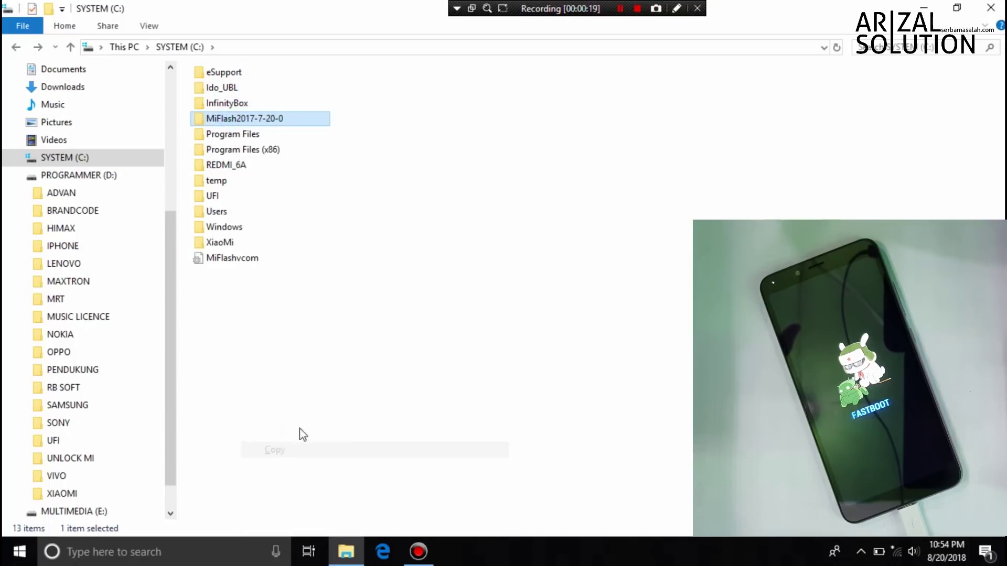
{"action": "double_click", "coordinate": [254, 166]}
{"action": "left_click", "coordinate": [253, 171]}
{"action": "right_click", "coordinate": [253, 172]}
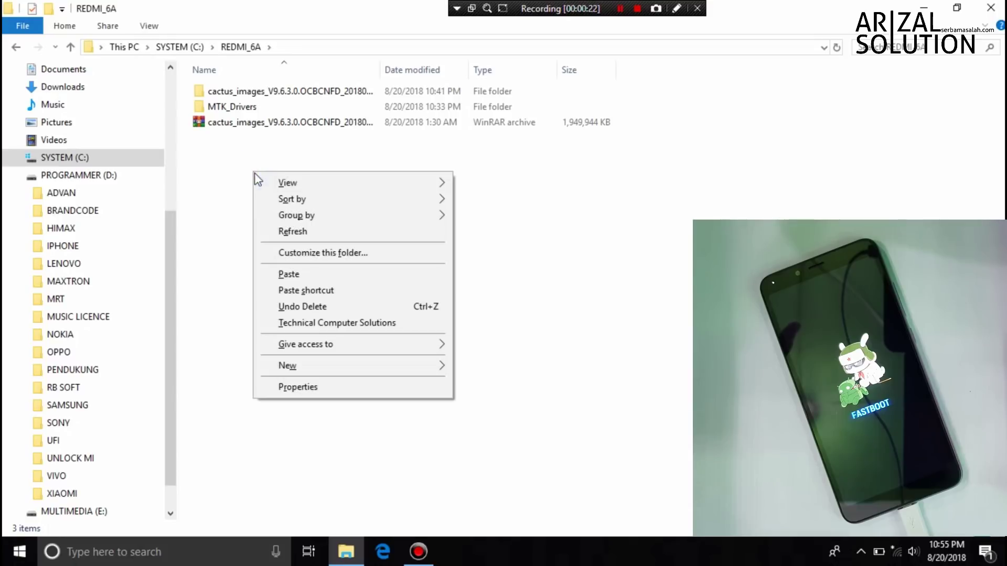
{"action": "left_click", "coordinate": [292, 275]}
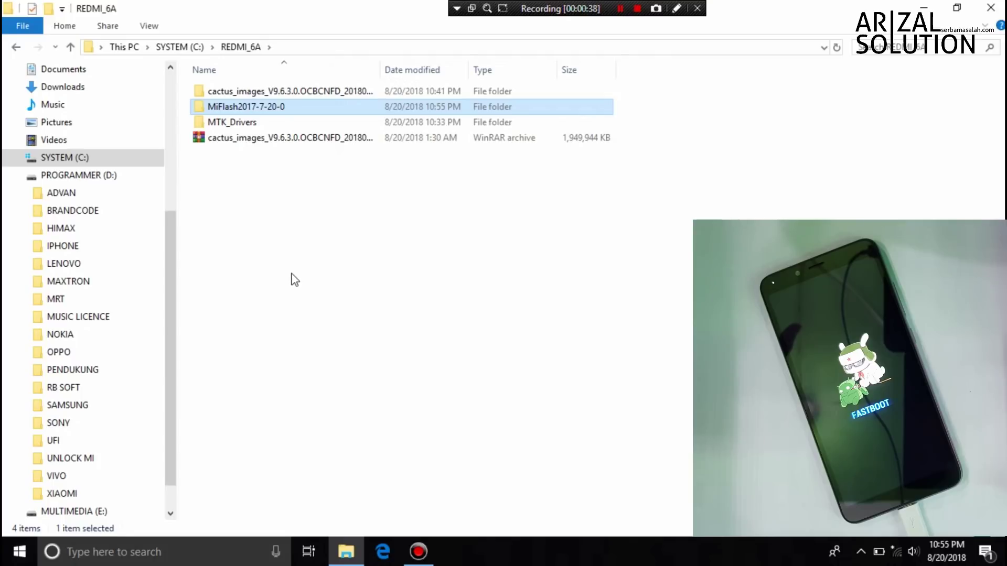
{"action": "left_click", "coordinate": [293, 278]}
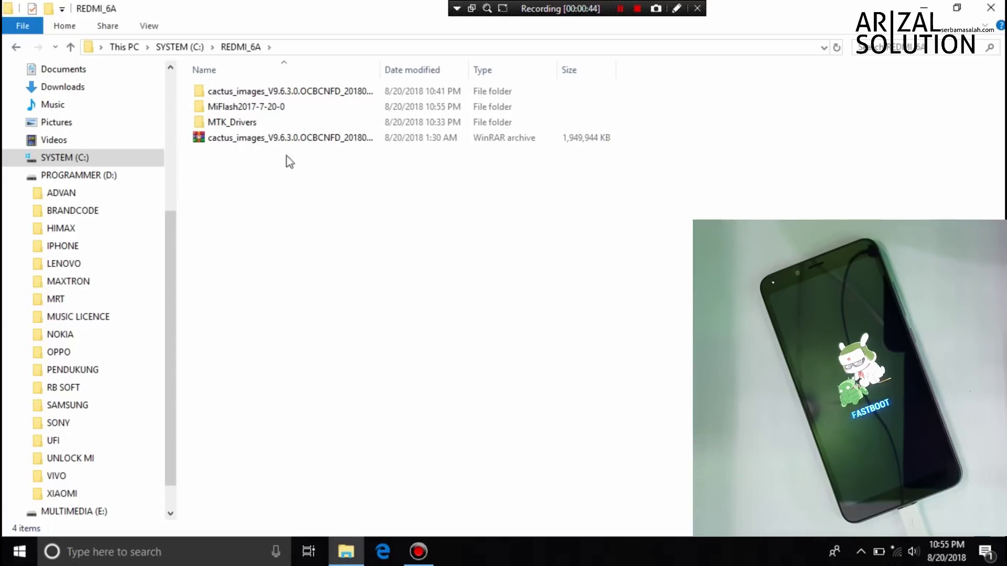
Step: Run XiaoMiFlash from the MiFlash2017-7-20-0 folder as administrator and move its window clear of the screen edge
{"action": "double_click", "coordinate": [250, 109]}
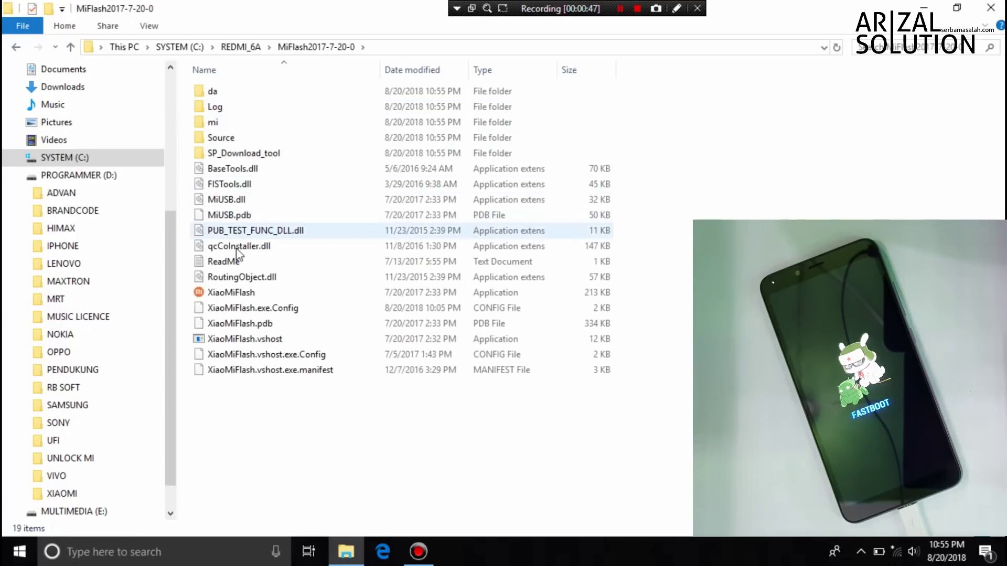
{"action": "left_click", "coordinate": [219, 294]}
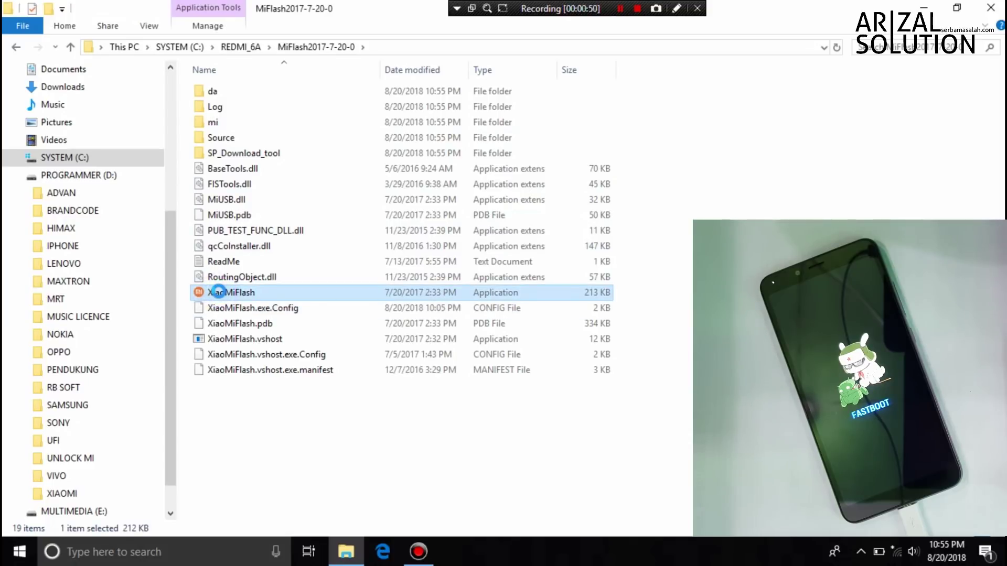
{"action": "right_click", "coordinate": [219, 292]}
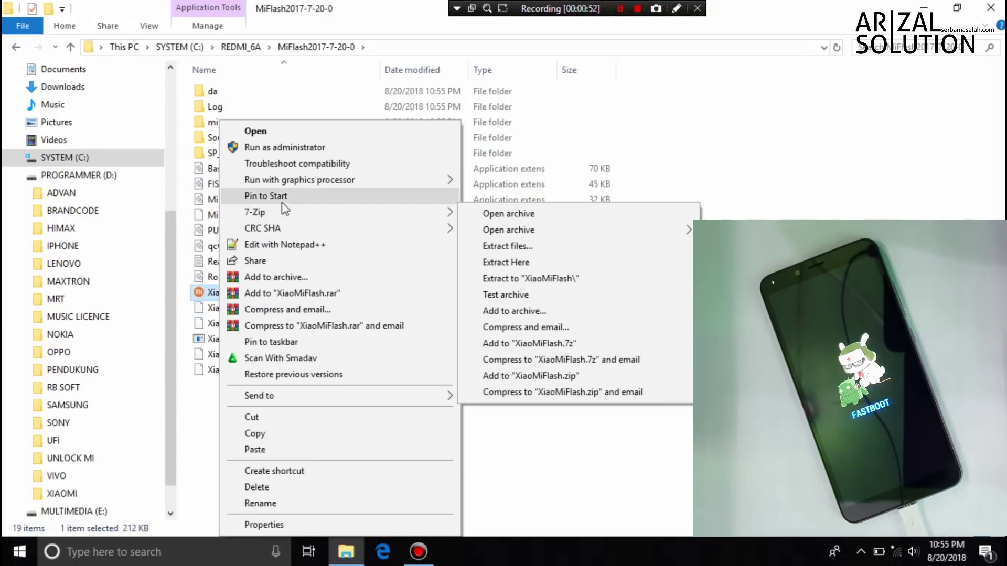
{"action": "left_click", "coordinate": [289, 147]}
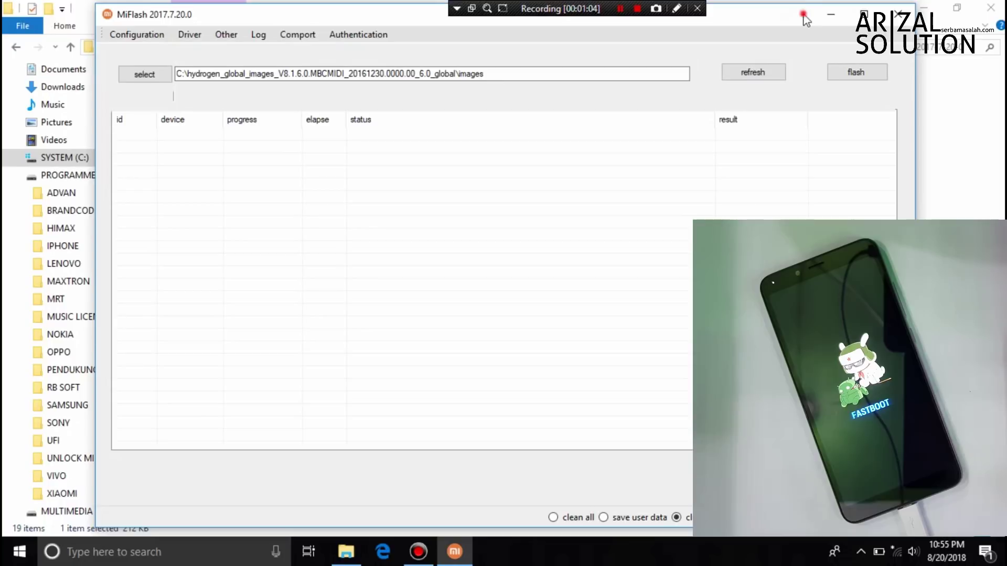
{"action": "left_click_drag", "start_coordinate": [805, 18], "coordinate": [718, 22]}
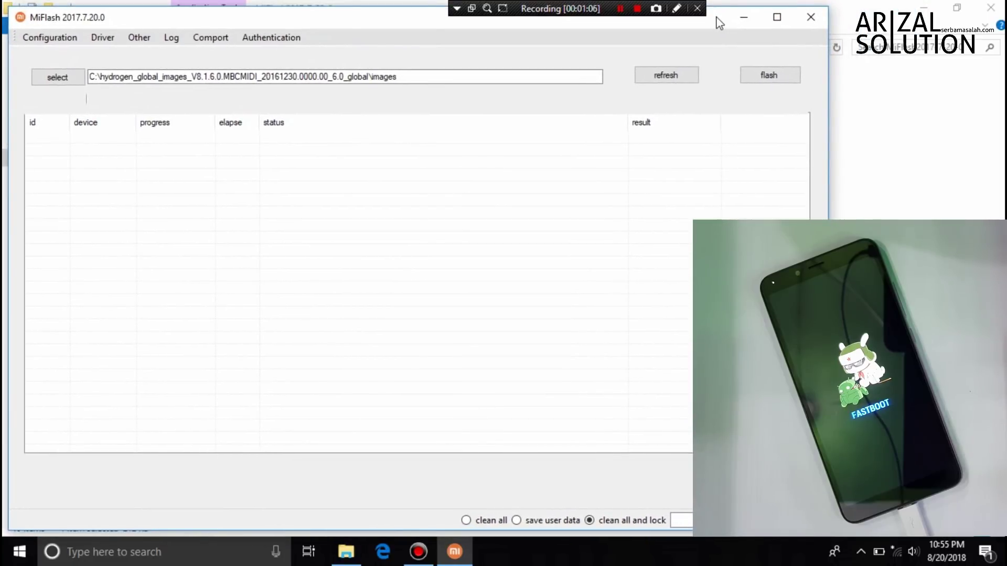
Step: Open the inner cactus_images_V9.6.3.0.OCBCNFD_20180602.0000.00_8.1_cn folder inside REDMI_6A and copy its full folder path
{"action": "left_click", "coordinate": [997, 175]}
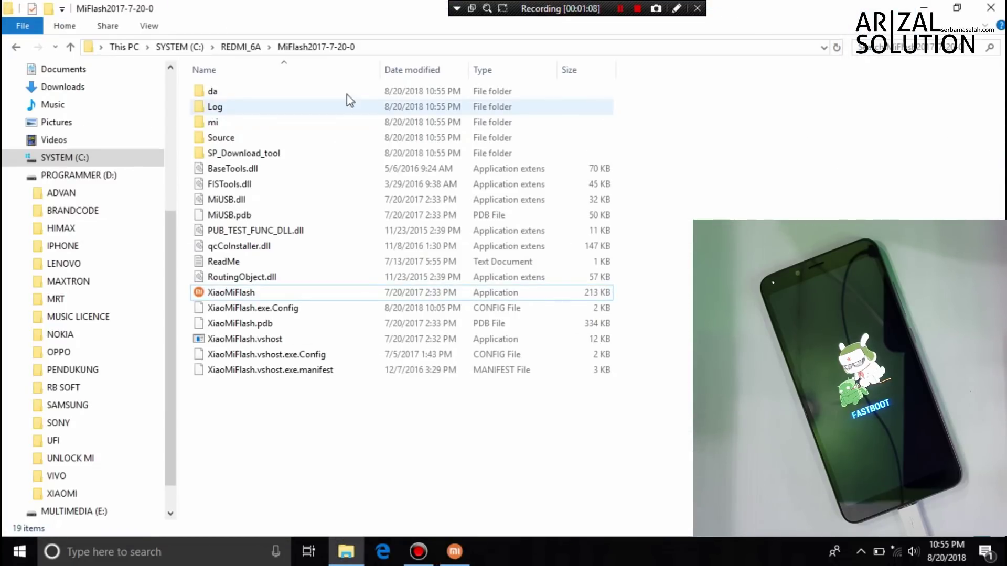
{"action": "left_click", "coordinate": [16, 47]}
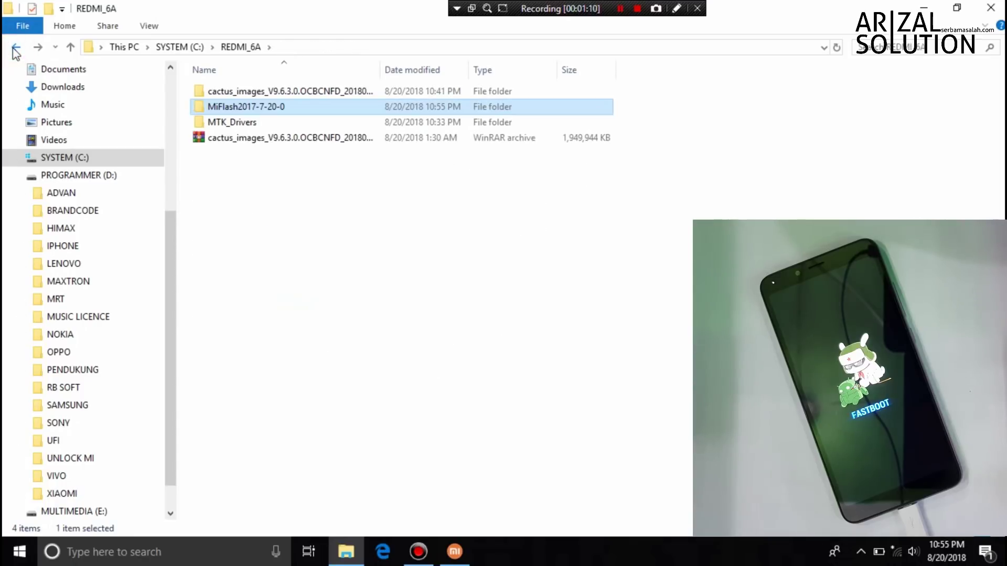
{"action": "double_click", "coordinate": [287, 92]}
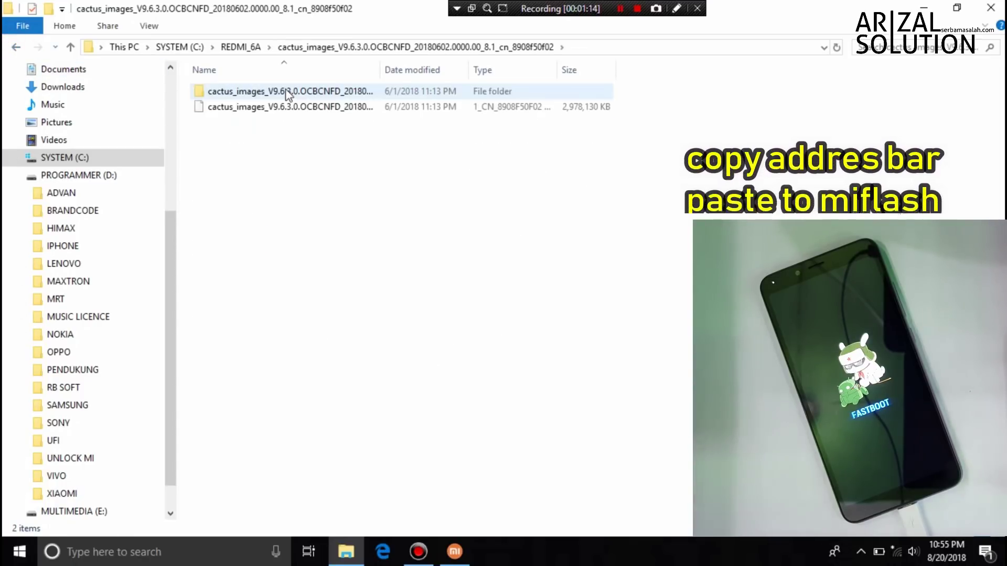
{"action": "double_click", "coordinate": [287, 92]}
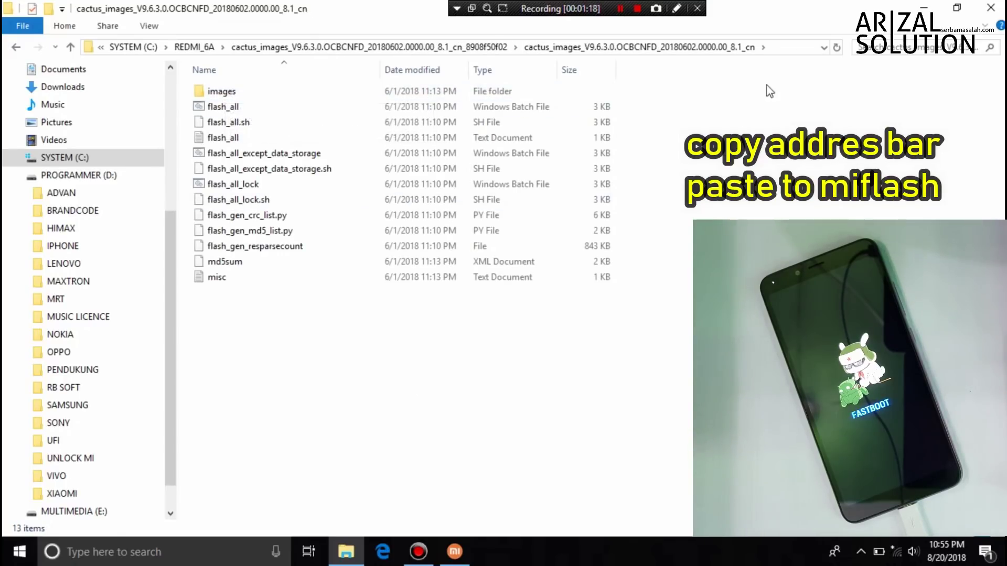
{"action": "left_click", "coordinate": [780, 47]}
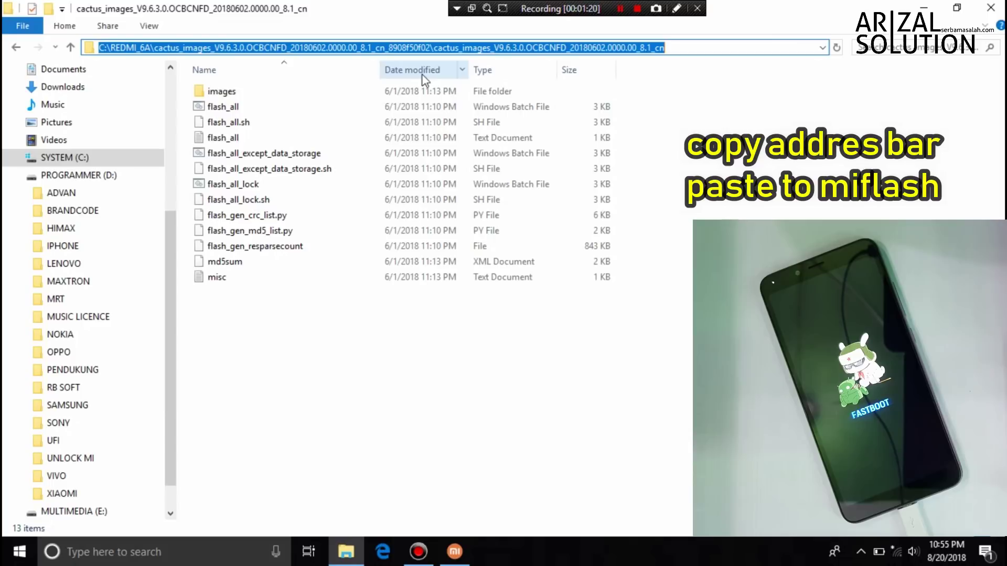
{"action": "right_click", "coordinate": [167, 48]}
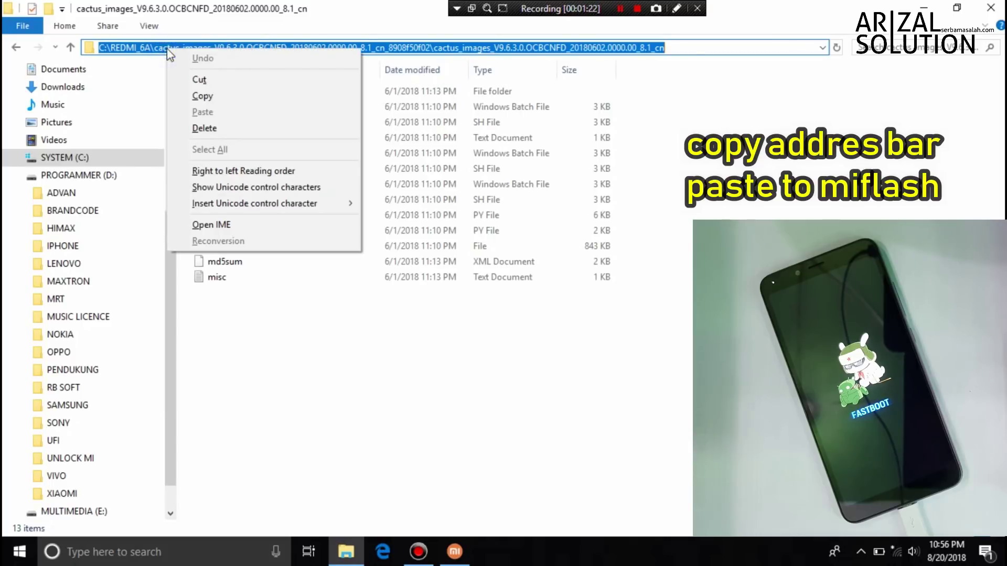
{"action": "left_click", "coordinate": [203, 95]}
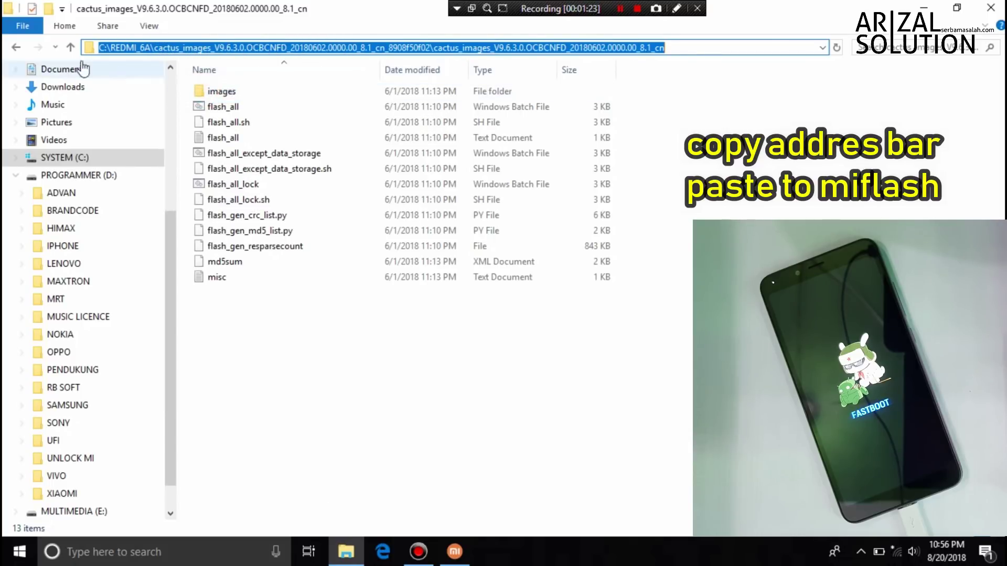
Step: Return to REDMI_6A, reopen the inner cactus_images firmware folder and copy its path again
{"action": "left_click", "coordinate": [17, 48]}
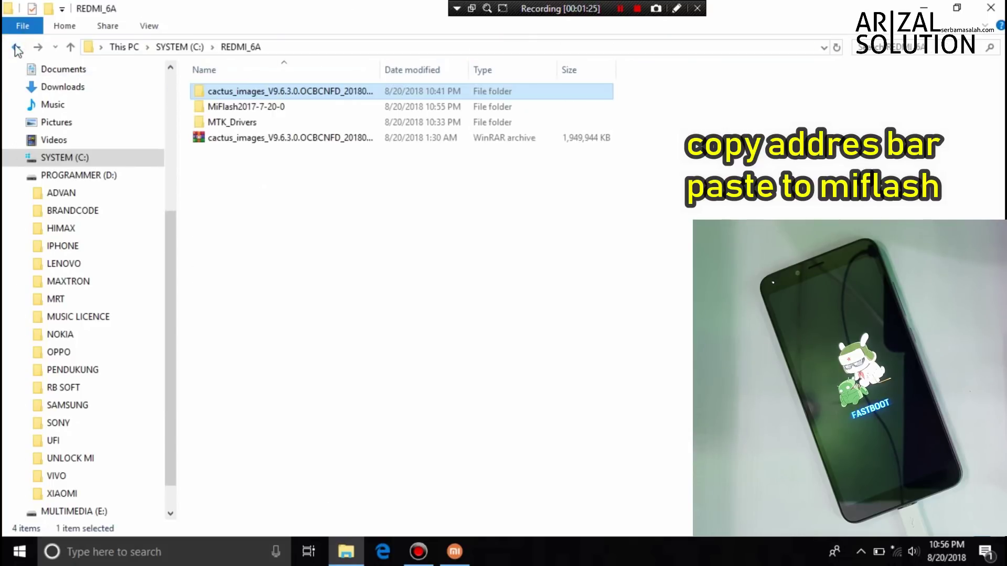
{"action": "double_click", "coordinate": [231, 93]}
{"action": "double_click", "coordinate": [231, 93]}
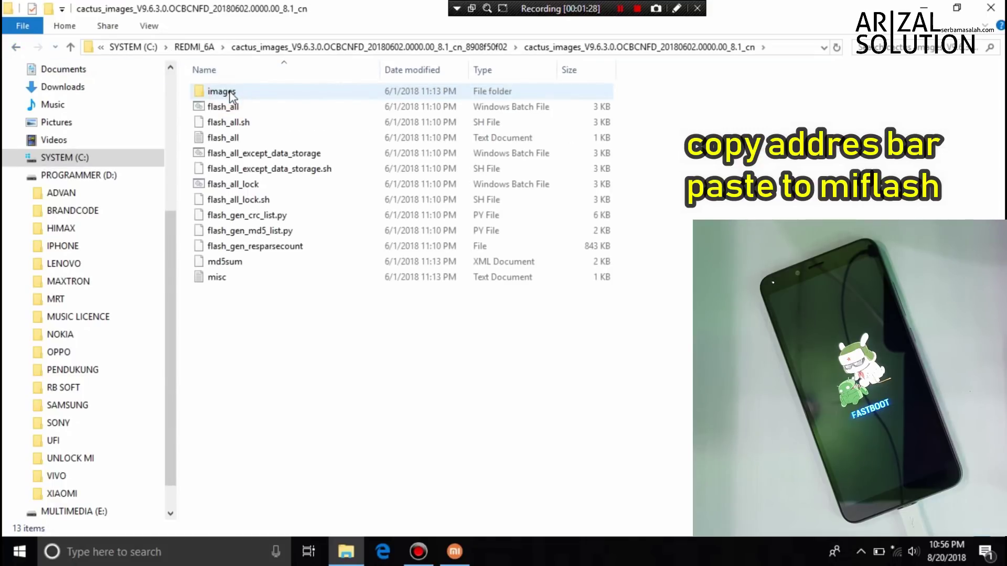
{"action": "left_click", "coordinate": [785, 51]}
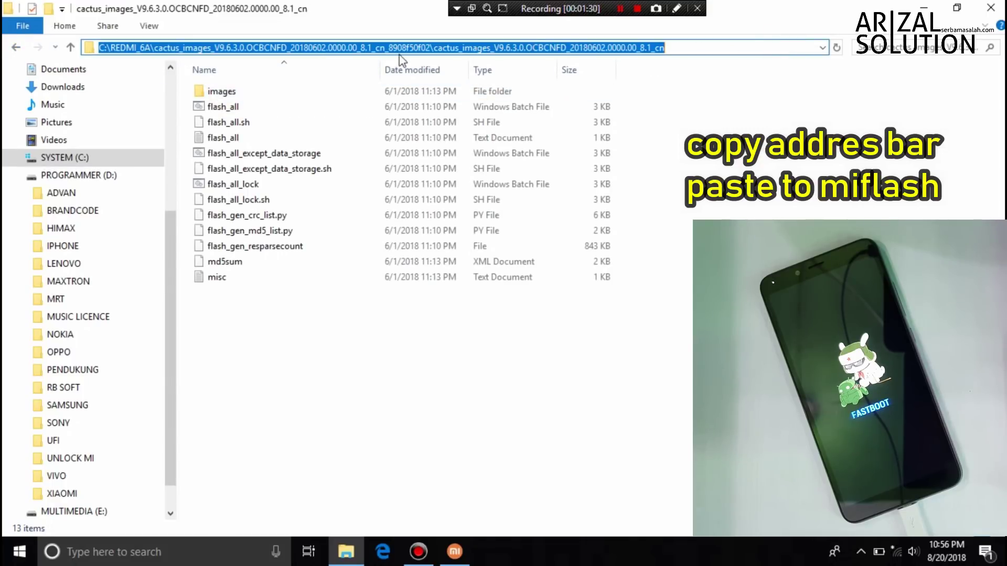
{"action": "right_click", "coordinate": [208, 46]}
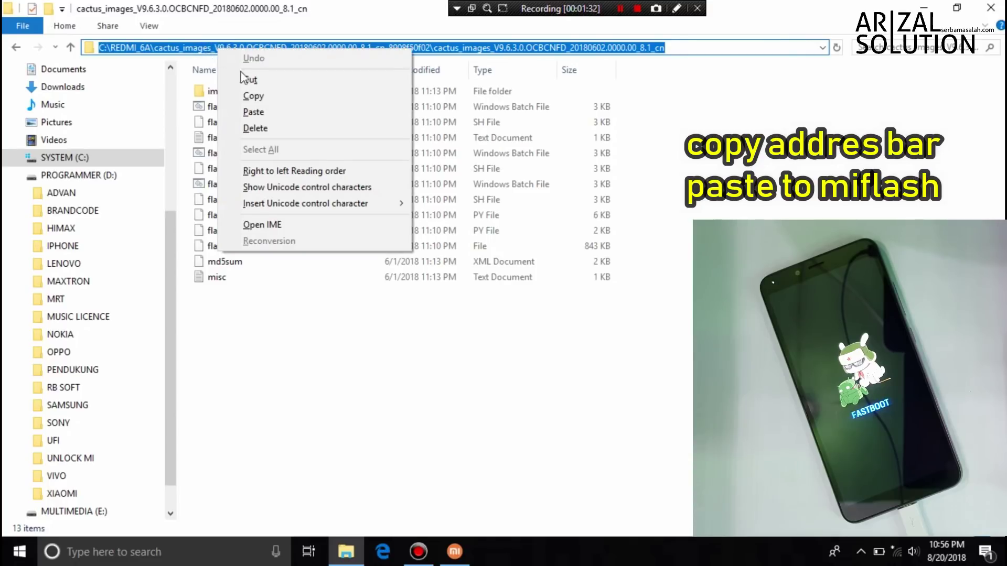
{"action": "left_click", "coordinate": [254, 97]}
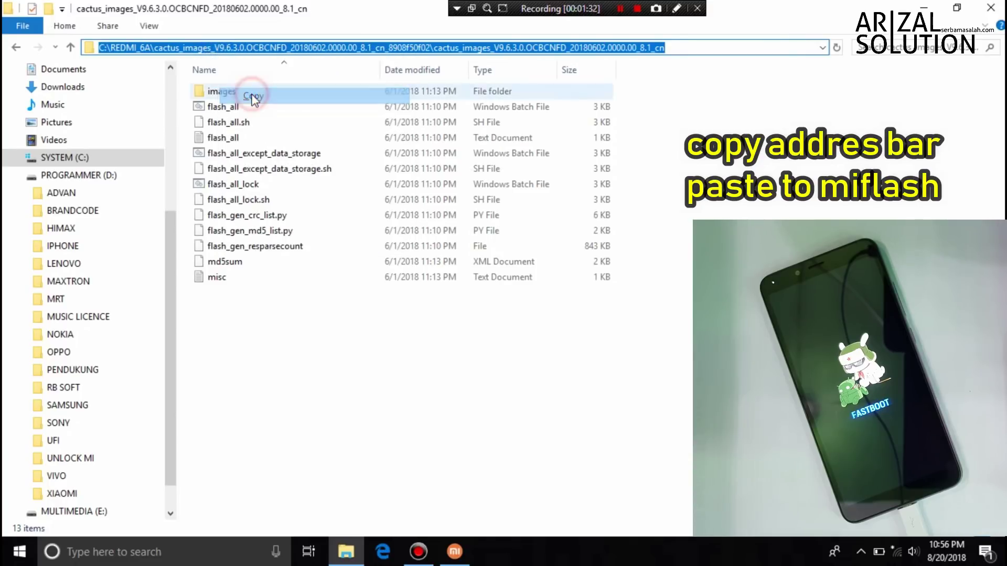
{"action": "right_click", "coordinate": [210, 47]}
{"action": "left_click", "coordinate": [247, 95]}
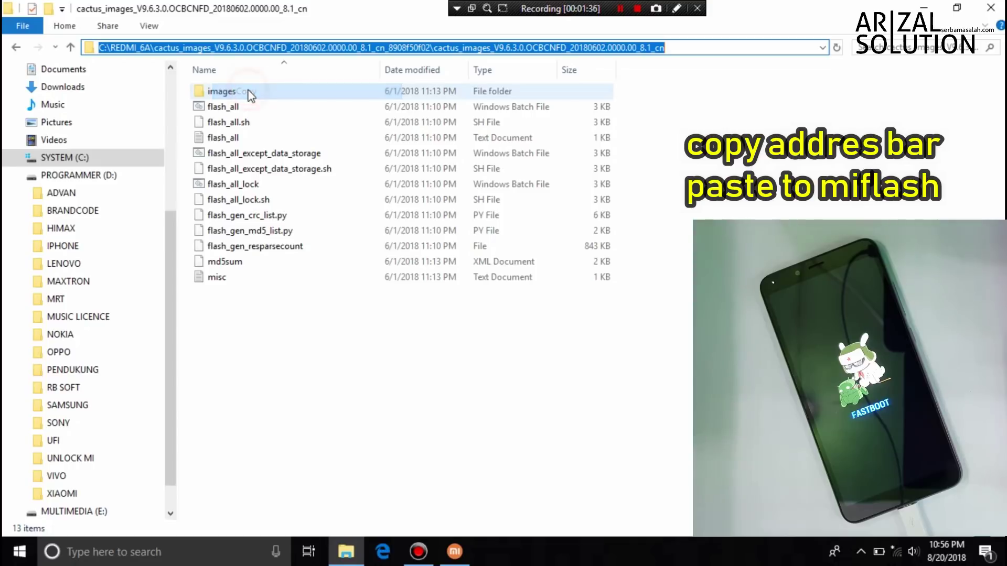
Step: Switch to MiFlash and replace the hydrogen_global_images firmware path with the copied cactus_images folder path
{"action": "left_click", "coordinate": [454, 552]}
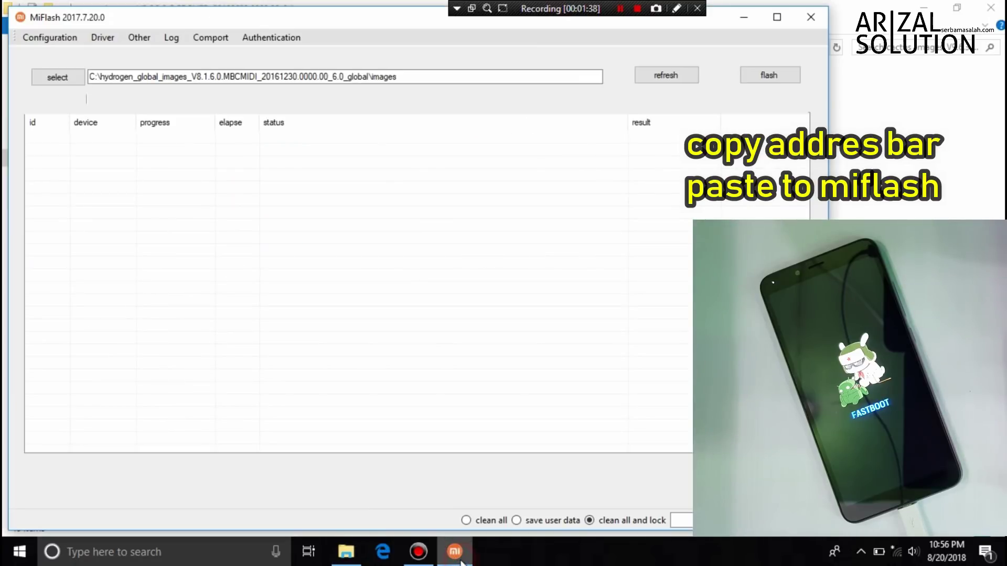
{"action": "left_click", "coordinate": [595, 76]}
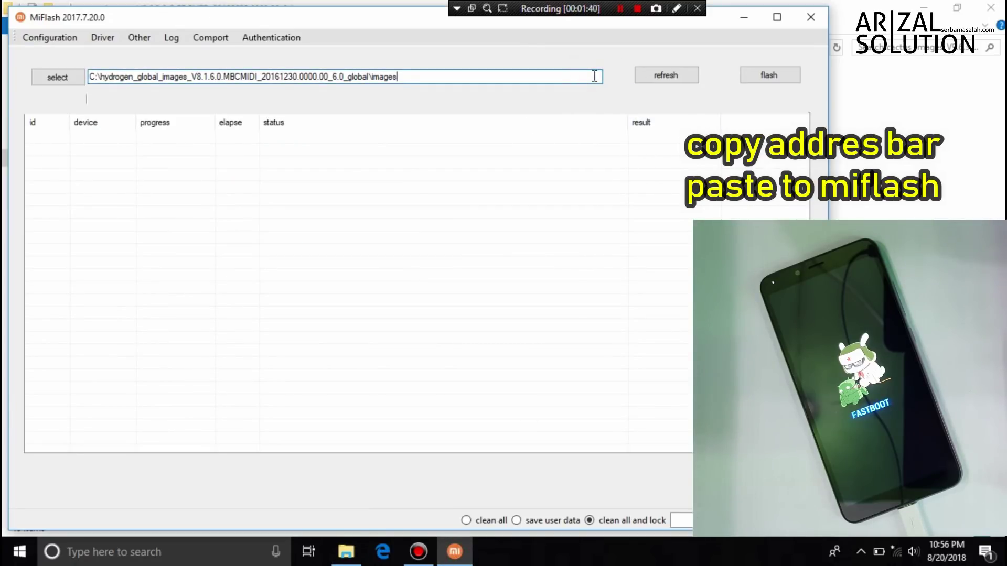
{"action": "key", "text": "BackSpace"}
{"action": "key", "text": "BackSpace"}
{"action": "key", "text": "BackSpace"}
{"action": "key", "text": "BackSpace"}
{"action": "key", "text": "BackSpace"}
{"action": "key", "text": "BackSpace"}
{"action": "key", "text": "BackSpace"}
{"action": "key", "text": "BackSpace"}
{"action": "key", "text": "BackSpace"}
{"action": "key", "text": "BackSpace"}
{"action": "key", "text": "BackSpace"}
{"action": "key", "text": "BackSpace"}
{"action": "key", "text": "BackSpace"}
{"action": "key", "text": "BackSpace"}
{"action": "key", "text": "BackSpace"}
{"action": "key", "text": "BackSpace"}
{"action": "key", "text": "BackSpace"}
{"action": "key", "text": "BackSpace"}
{"action": "key", "text": "BackSpace"}
{"action": "key", "text": "BackSpace"}
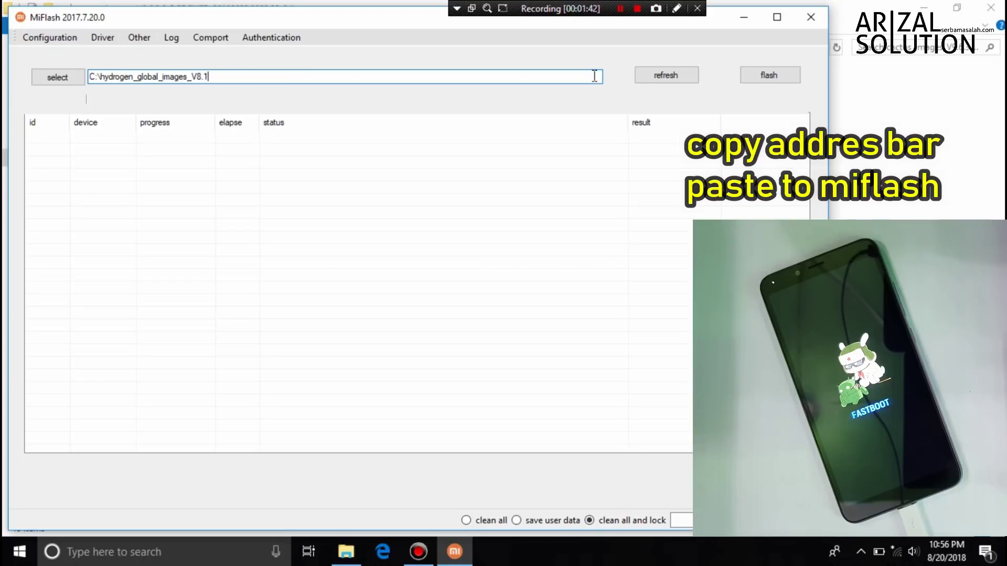
{"action": "key", "text": "BackSpace"}
{"action": "key", "text": "BackSpace"}
{"action": "key", "text": "BackSpace"}
{"action": "key", "text": "BackSpace"}
{"action": "key", "text": "BackSpace"}
{"action": "key", "text": "BackSpace"}
{"action": "key", "text": "BackSpace"}
{"action": "key", "text": "BackSpace"}
{"action": "key", "text": "BackSpace"}
{"action": "key", "text": "BackSpace"}
{"action": "key", "text": "BackSpace"}
{"action": "key", "text": "BackSpace"}
{"action": "key", "text": "BackSpace"}
{"action": "key", "text": "BackSpace"}
{"action": "key", "text": "BackSpace"}
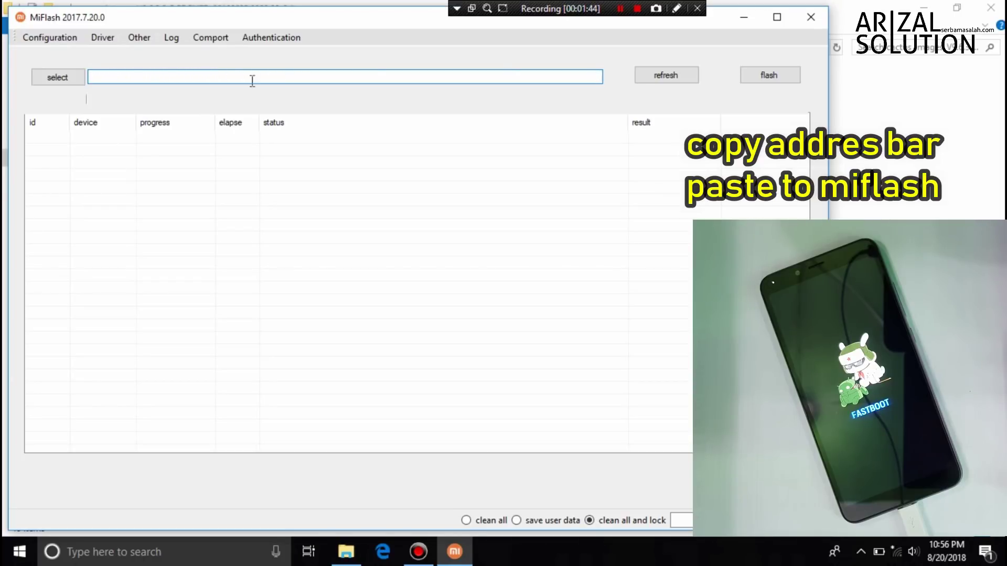
{"action": "right_click", "coordinate": [115, 79]}
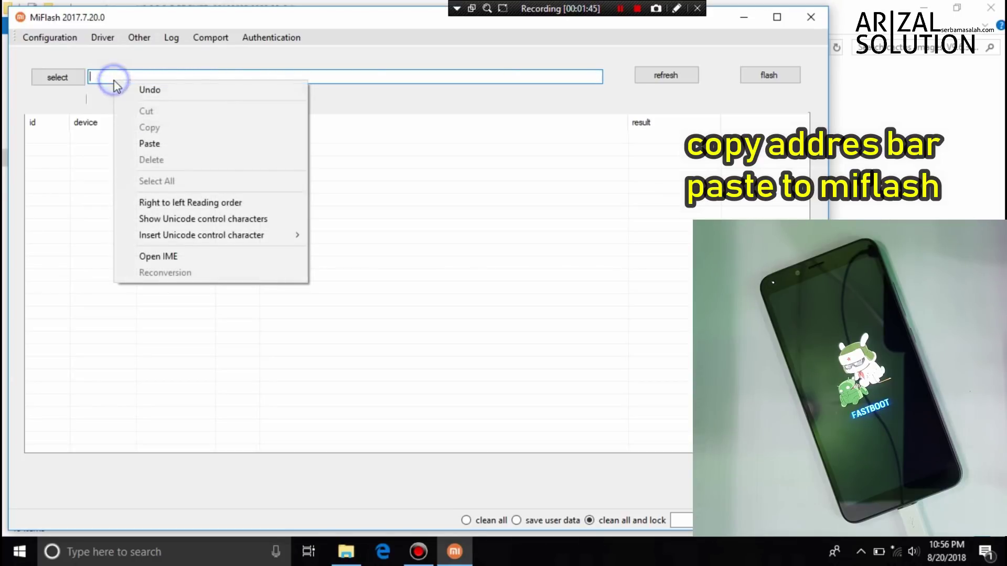
{"action": "left_click", "coordinate": [151, 140]}
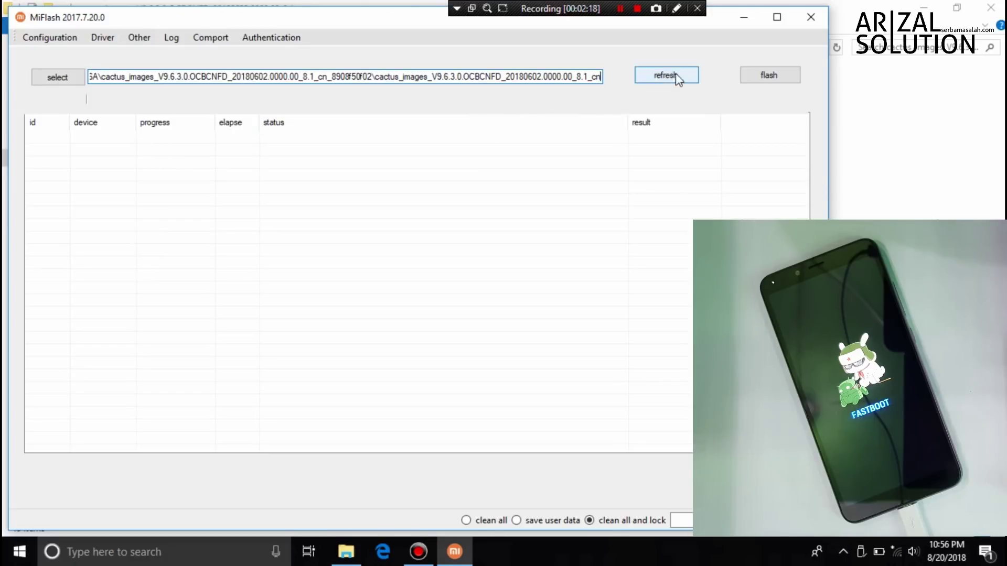
Step: Refresh the device list to detect the connected phone and start flashing it with the clean all option
{"action": "left_click", "coordinate": [669, 77]}
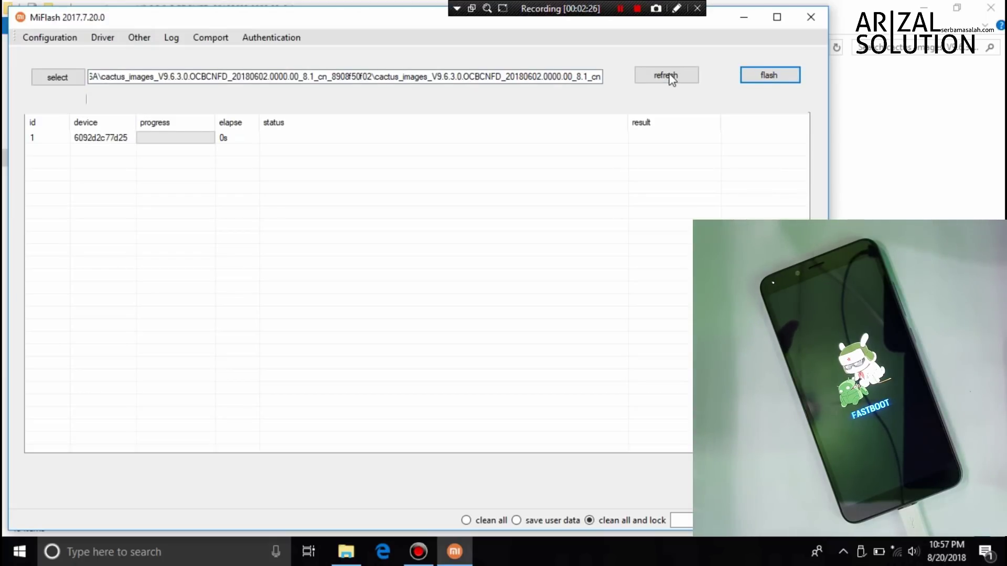
{"action": "left_click", "coordinate": [467, 521]}
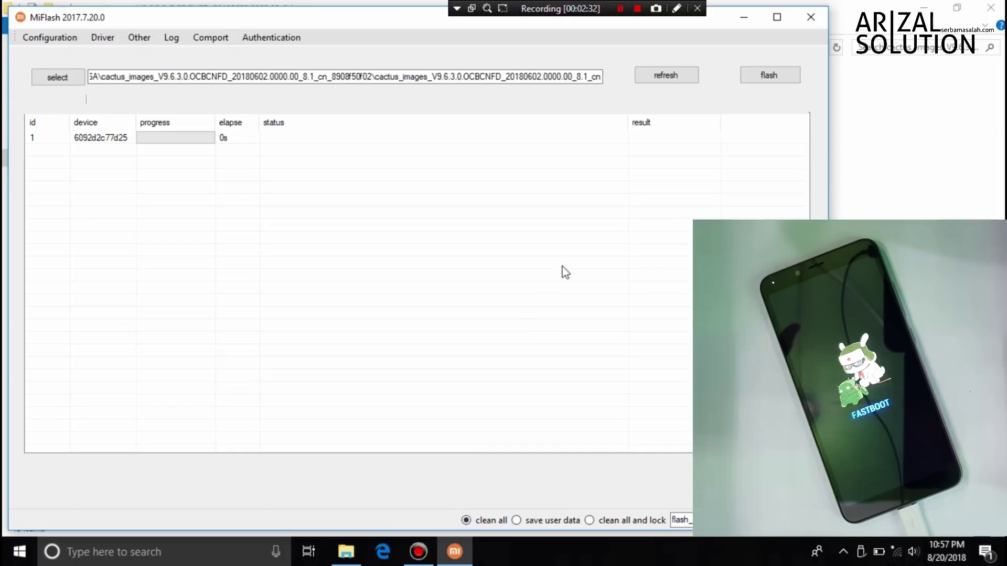
{"action": "left_click", "coordinate": [769, 74]}
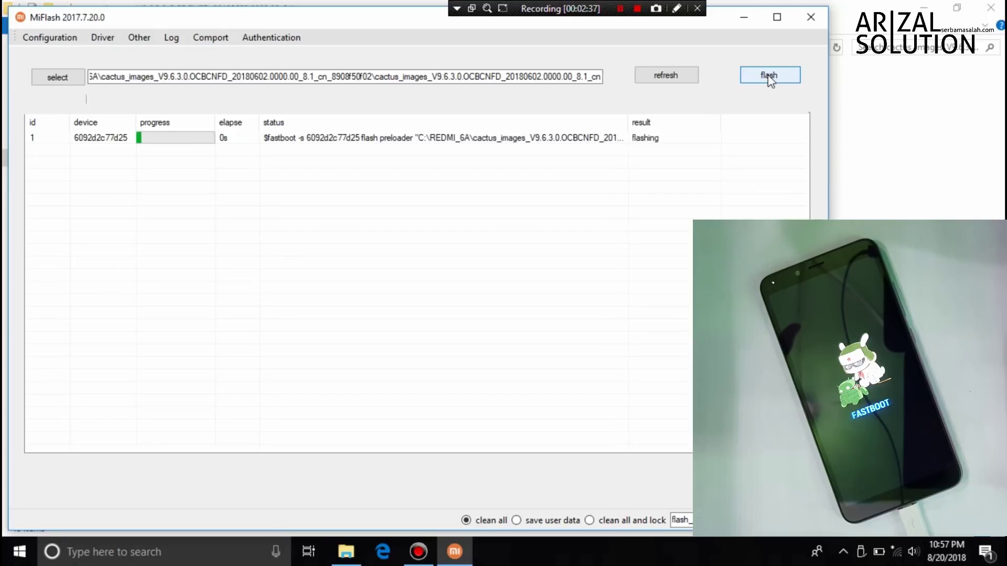